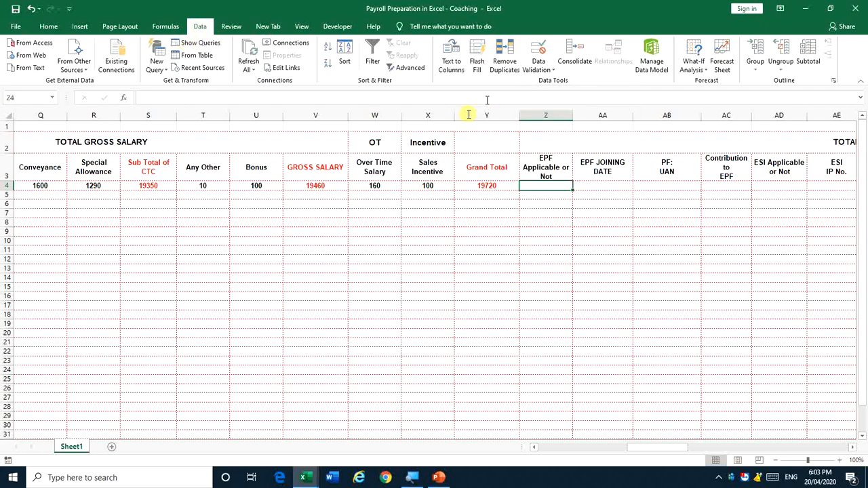
# Add a List data validation with source Yes,No to Z4 and set Z4 to Yes
pyautogui.click(536, 69)
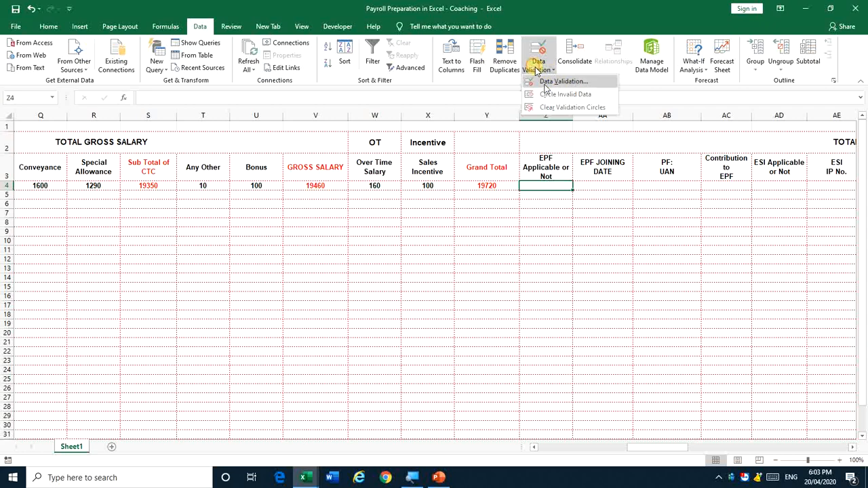
pyautogui.click(547, 82)
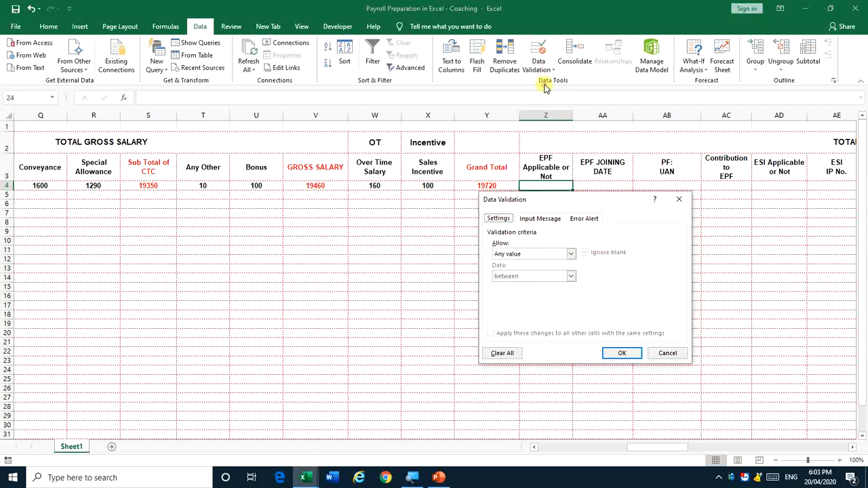
pyautogui.click(571, 254)
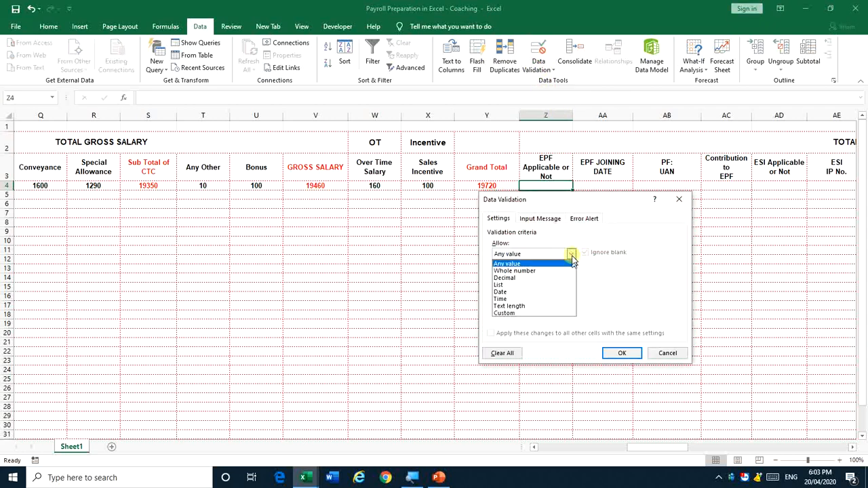
pyautogui.click(545, 284)
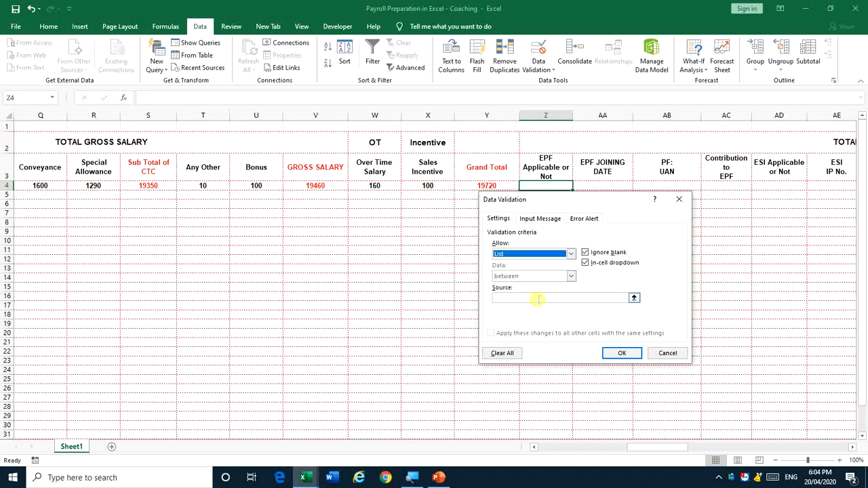
pyautogui.click(538, 299)
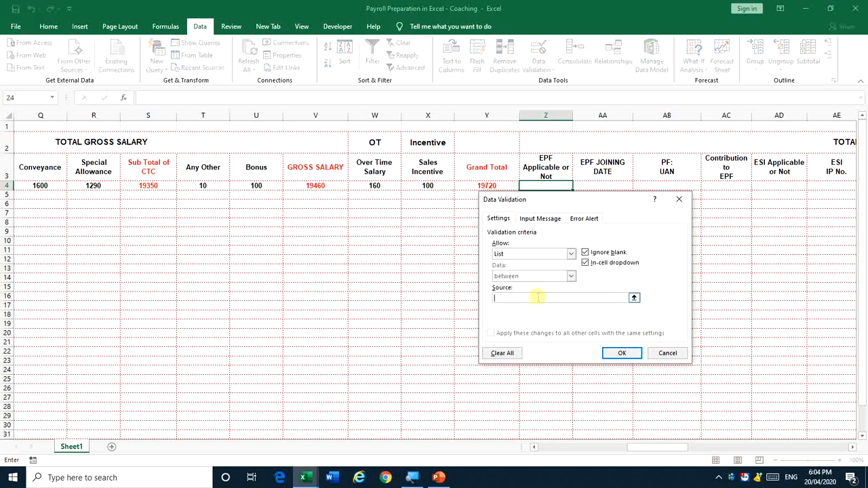
pyautogui.write('Yes,No')
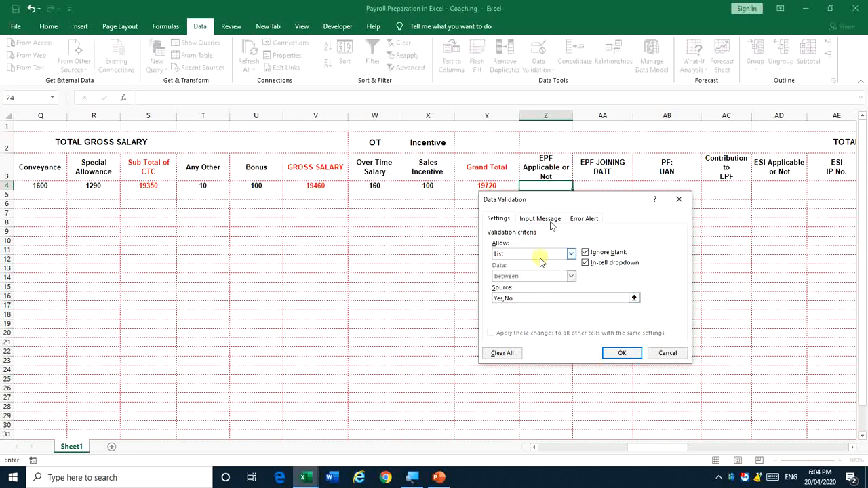
pyautogui.click(605, 353)
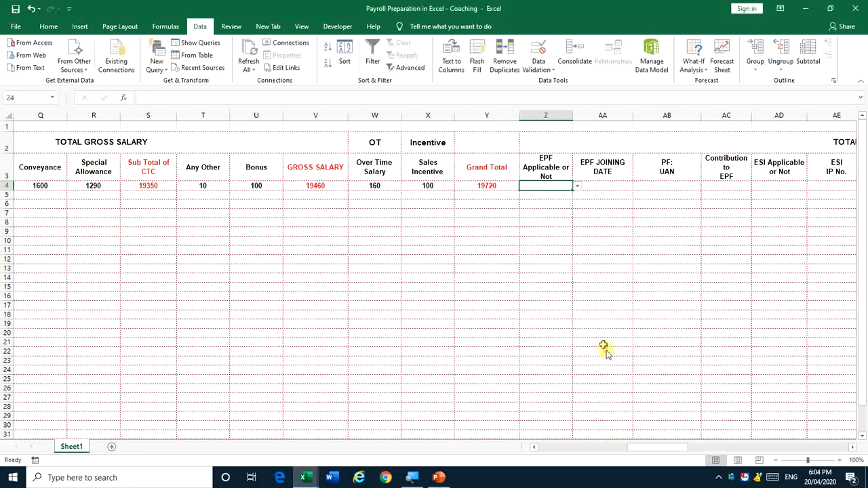
pyautogui.click(577, 185)
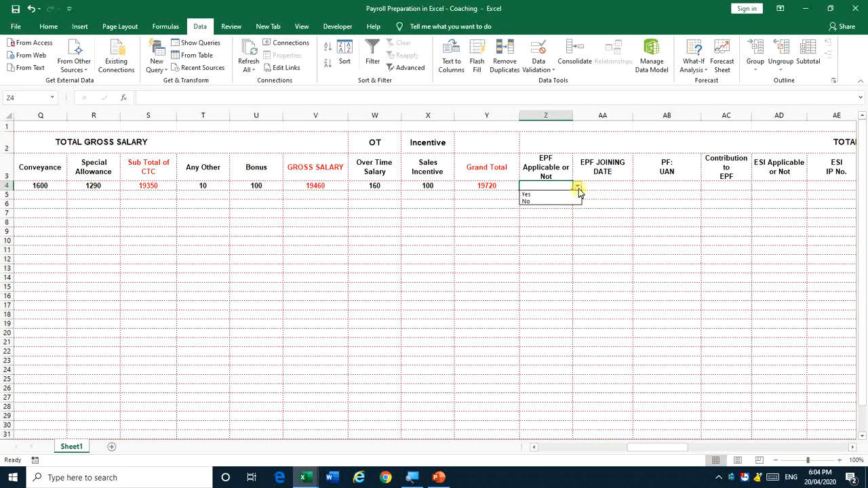
pyautogui.click(562, 195)
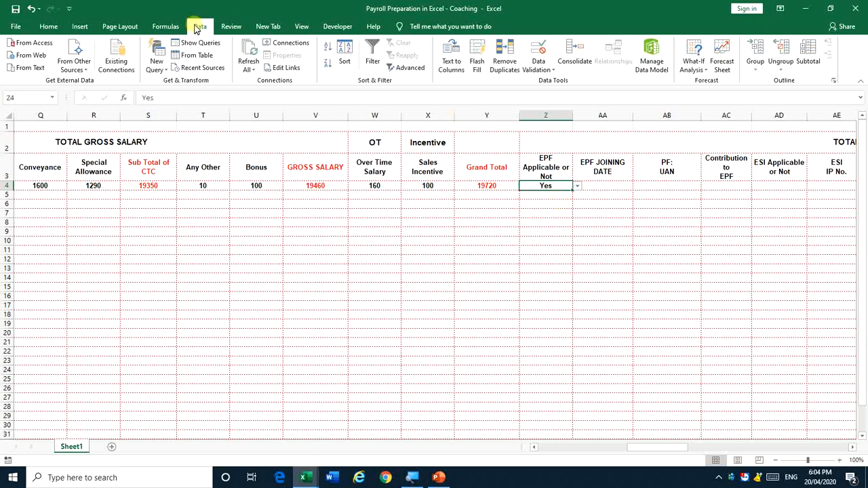
# Recheck Z4's validation settings, keeping List as the type with the Yes,No source
pyautogui.click(548, 68)
pyautogui.click(554, 80)
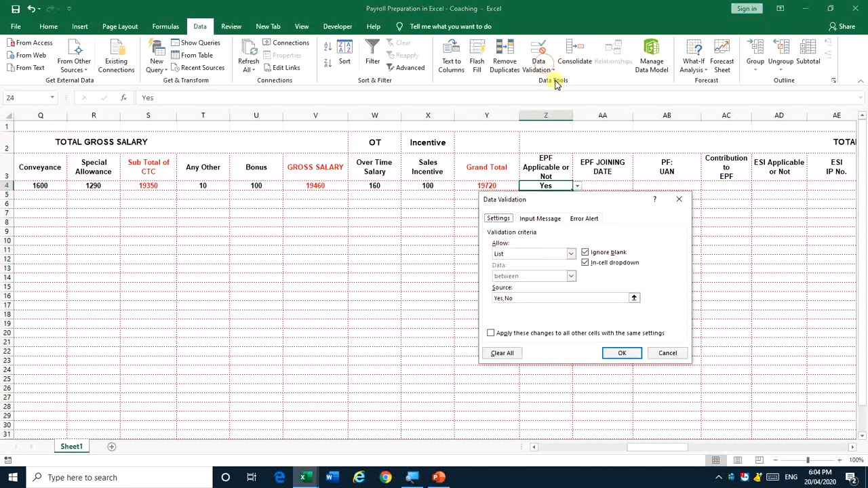
pyautogui.click(519, 255)
pyautogui.click(519, 285)
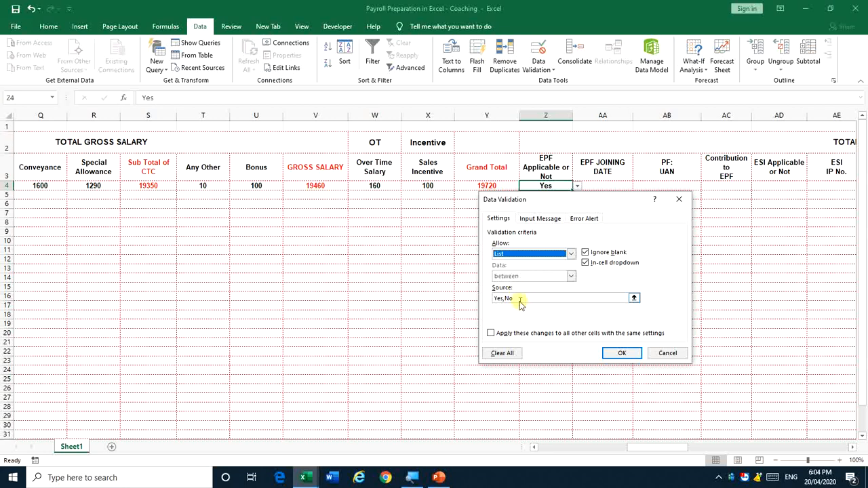
pyautogui.click(622, 352)
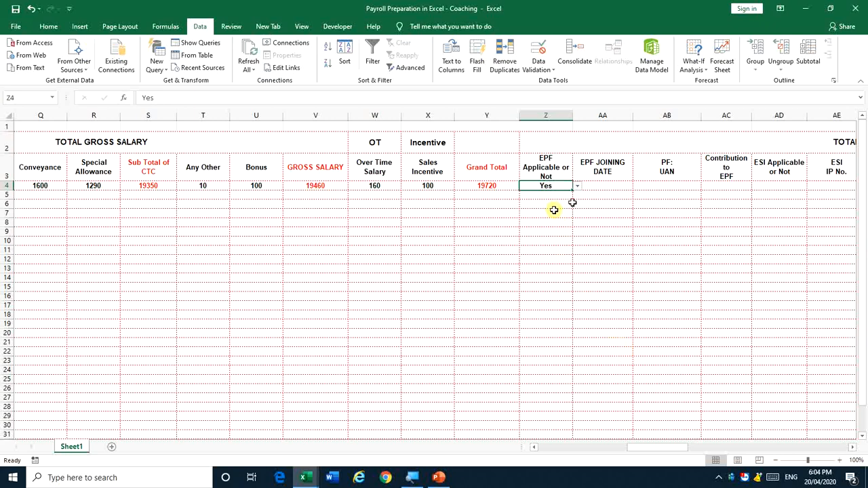
# Copy Z4's Yes/No dropdown into Z5:Z22, then clear the pasted values
pyautogui.hotkey('ctrl', 'c')
pyautogui.press('Down')
pyautogui.hotkey('shift', 'Down')
pyautogui.hotkey('shift', 'Down')
pyautogui.hotkey('shift', 'Down')
pyautogui.hotkey('shift', 'Down')
pyautogui.hotkey('shift', 'Down')
pyautogui.hotkey('shift', 'Down')
pyautogui.hotkey('shift', 'Down')
pyautogui.hotkey('shift', 'Down')
pyautogui.hotkey('shift', 'Down')
pyautogui.hotkey('shift', 'Down')
pyautogui.hotkey('shift', 'Down')
pyautogui.hotkey('shift', 'Down')
pyautogui.hotkey('shift', 'Down')
pyautogui.hotkey('shift', 'Down')
pyautogui.hotkey('shift', 'Down')
pyautogui.hotkey('shift', 'Down')
pyautogui.hotkey('shift', 'Down')
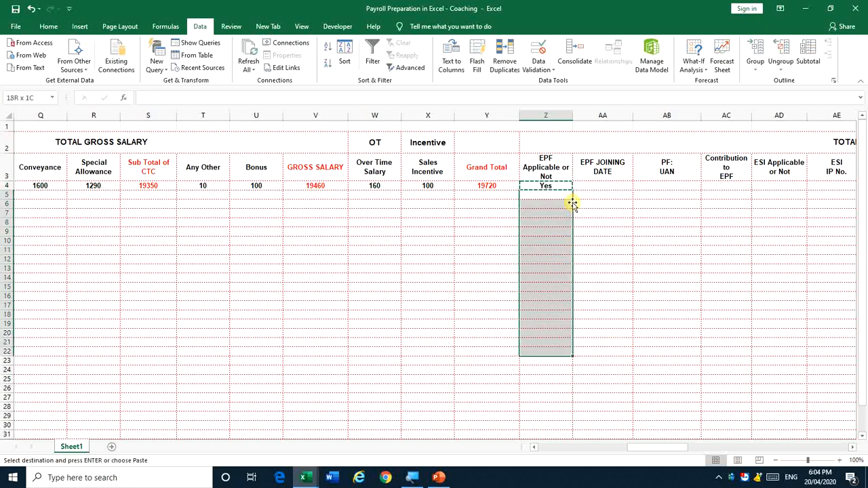
pyautogui.hotkey('ctrl', 'v')
pyautogui.press('Escape')
pyautogui.press('Up')
pyautogui.hotkey('shift', 'Down')
pyautogui.hotkey('shift', 'Down')
pyautogui.hotkey('shift', 'Down')
pyautogui.hotkey('shift', 'Down')
pyautogui.hotkey('shift', 'Down')
pyautogui.hotkey('shift', 'Down')
pyautogui.hotkey('shift', 'Down')
pyautogui.hotkey('shift', 'Down')
pyautogui.hotkey('shift', 'Down')
pyautogui.hotkey('shift', 'Down')
pyautogui.hotkey('shift', 'Down')
pyautogui.hotkey('shift', 'Down')
pyautogui.hotkey('shift', 'Down')
pyautogui.hotkey('shift', 'Down')
pyautogui.hotkey('shift', 'Down')
pyautogui.hotkey('shift', 'Down')
pyautogui.hotkey('shift', 'Down')
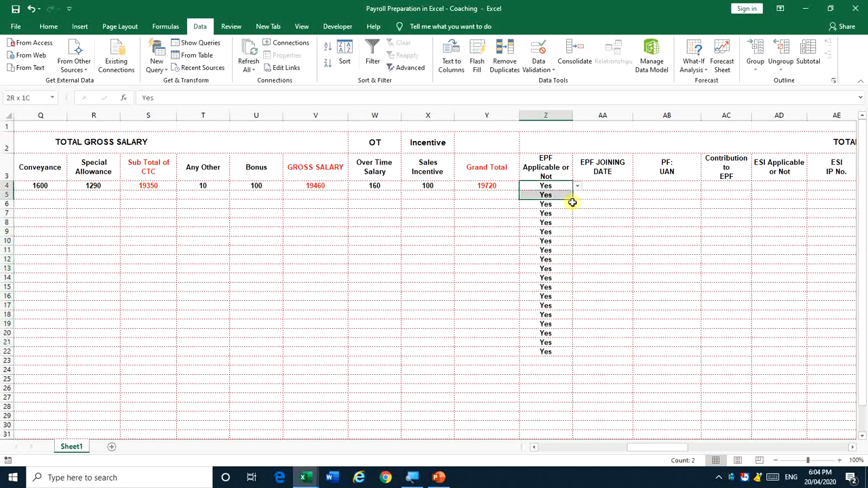
pyautogui.hotkey('shift', 'Down')
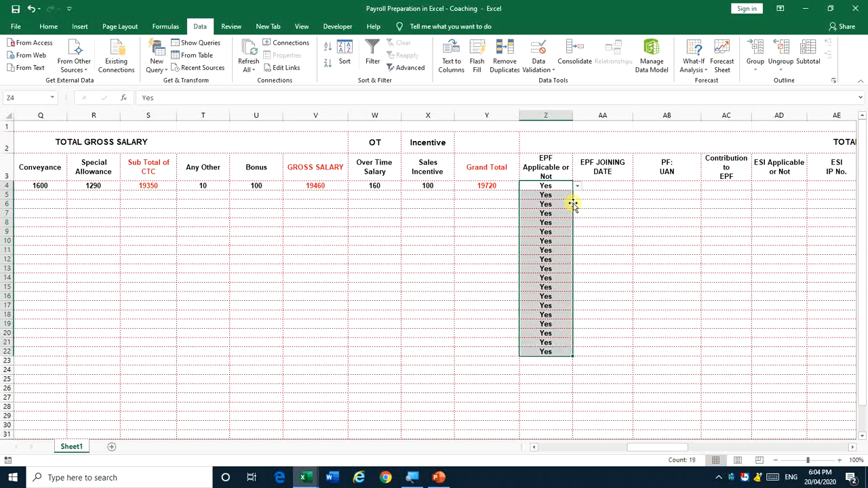
pyautogui.press('Delete')
# Test the dropdown by choosing Yes in Z15, then clear Z15 again
pyautogui.press('Up')
pyautogui.press('Down')
pyautogui.press('Right')
pyautogui.press('Right')
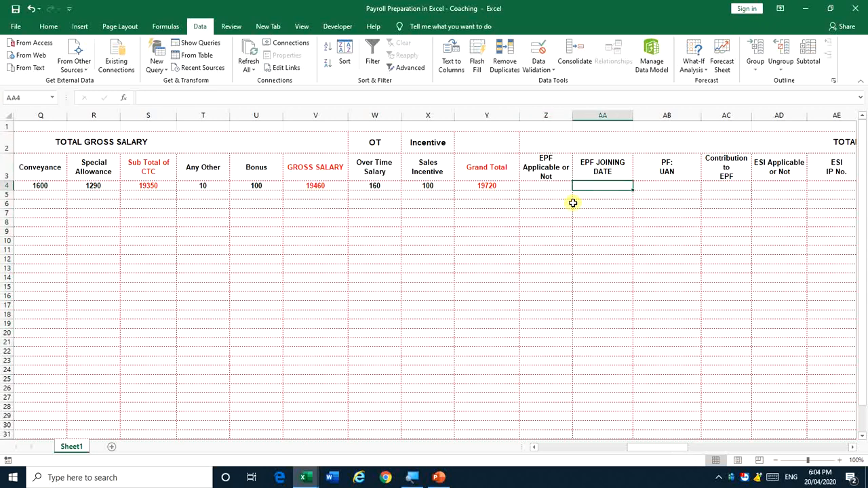
pyautogui.press('Left')
pyautogui.press('Left')
pyautogui.press('Down')
pyautogui.press('Down')
pyautogui.press('Down')
pyautogui.press('Down')
pyautogui.press('Down')
pyautogui.press('Down')
pyautogui.press('Down')
pyautogui.press('Down')
pyautogui.press('Down')
pyautogui.press('Down')
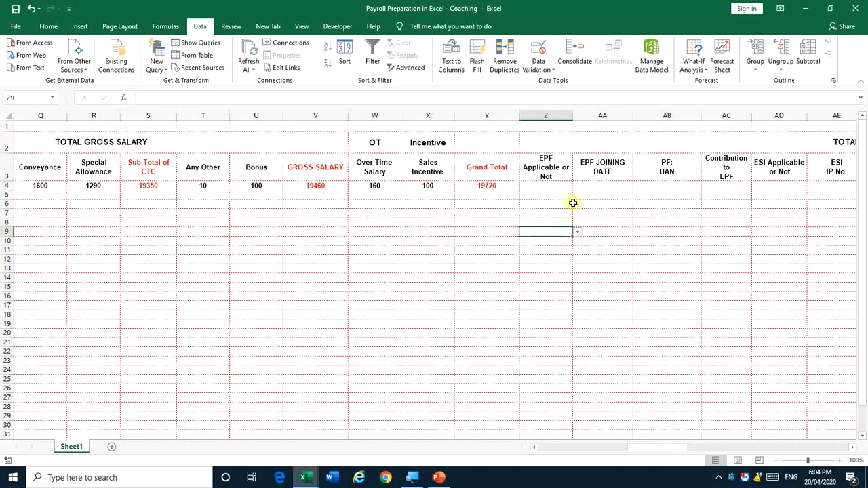
pyautogui.press('Down')
pyautogui.hotkey('alt', 'Down')
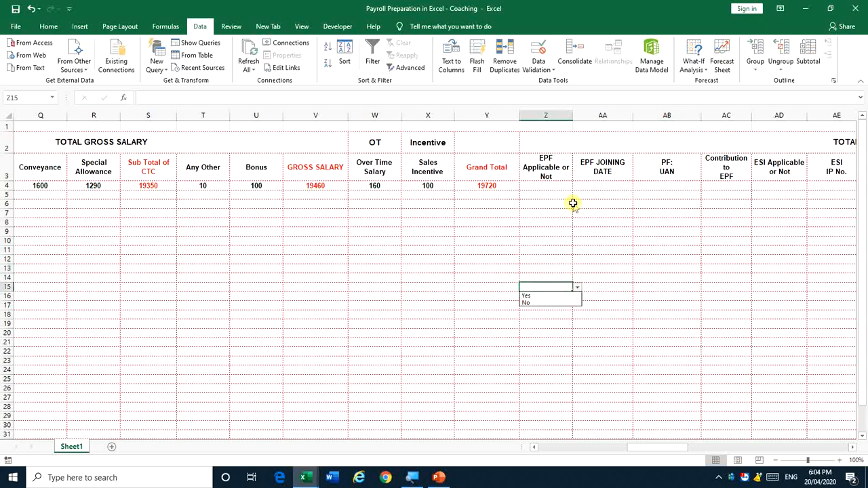
pyautogui.press('Down')
pyautogui.press('Return')
pyautogui.press('Down')
pyautogui.press('Down')
pyautogui.press('Down')
pyautogui.press('Down')
pyautogui.press('Down')
pyautogui.press('Down')
pyautogui.press('Down')
pyautogui.press('Down')
pyautogui.press('Down')
pyautogui.press('Down')
pyautogui.press('Down')
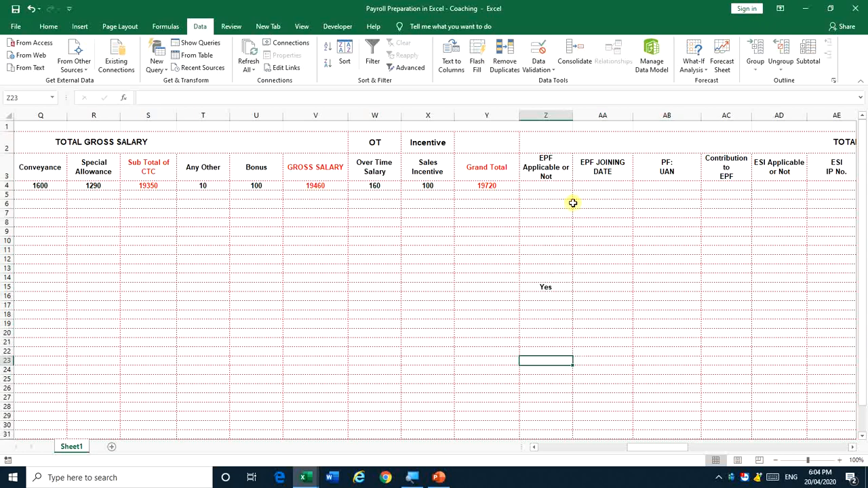
pyautogui.press('Up')
pyautogui.press('Up')
pyautogui.press('Up')
pyautogui.press('Up')
pyautogui.press('Up')
pyautogui.press('Up')
pyautogui.press('Up')
pyautogui.press('Up')
pyautogui.press('Up')
pyautogui.press('Up')
pyautogui.press('Up')
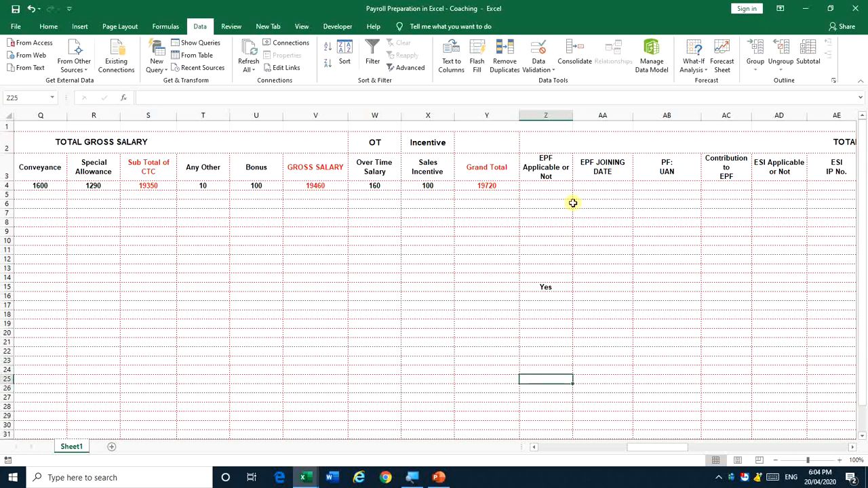
pyautogui.press('Delete')
# Set EPF Applicable in Z4 back to Yes
pyautogui.press('Up')
pyautogui.press('Up')
pyautogui.press('Up')
pyautogui.press('Up')
pyautogui.press('Up')
pyautogui.press('Up')
pyautogui.press('Up')
pyautogui.press('Up')
pyautogui.press('Up')
pyautogui.press('Up')
pyautogui.press('Up')
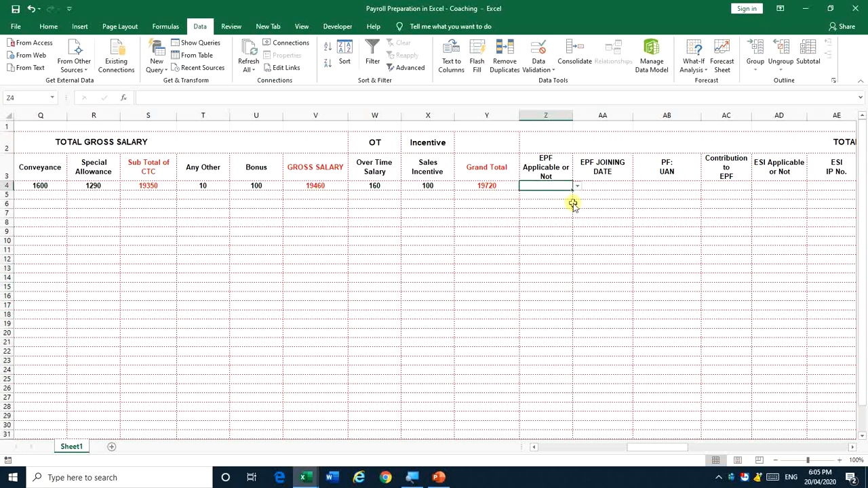
pyautogui.hotkey('alt', 'Down')
pyautogui.press('Down')
pyautogui.press('Down')
pyautogui.press('Return')
pyautogui.hotkey('alt', 'Down')
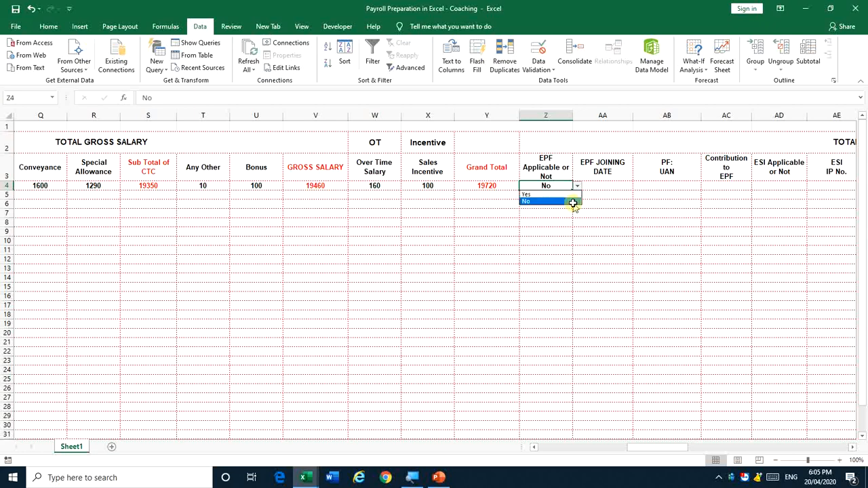
pyautogui.click(574, 204)
pyautogui.press('Right')
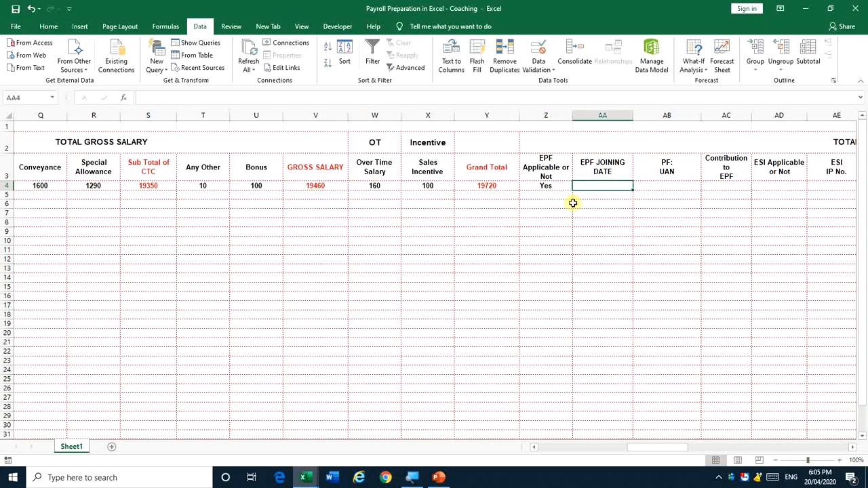
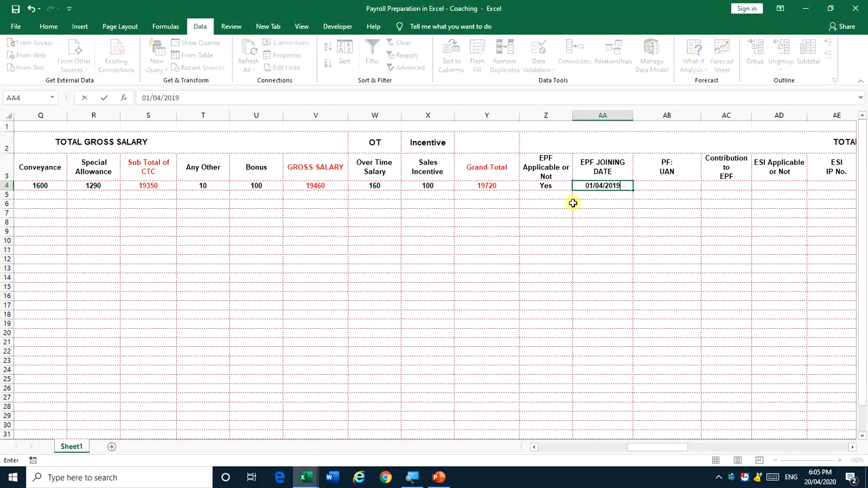
# Enter joining date 01/04/2019 in AA4 and the employee's PF UAN in AB4
pyautogui.press('Right')
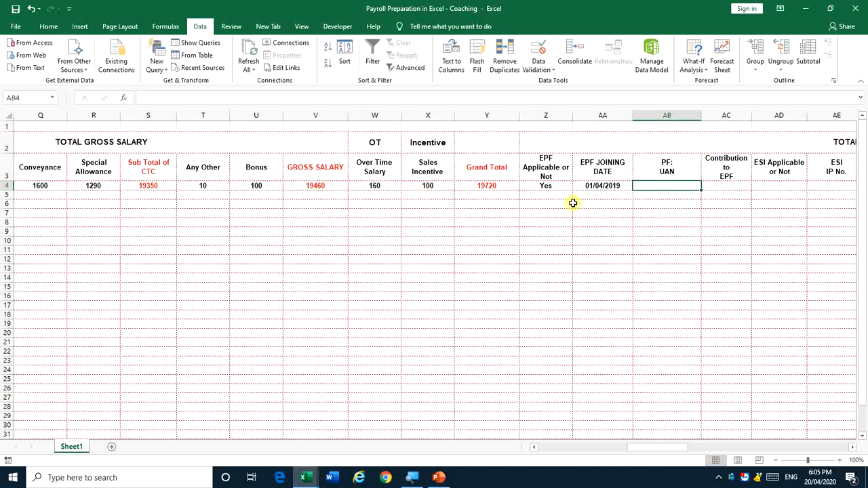
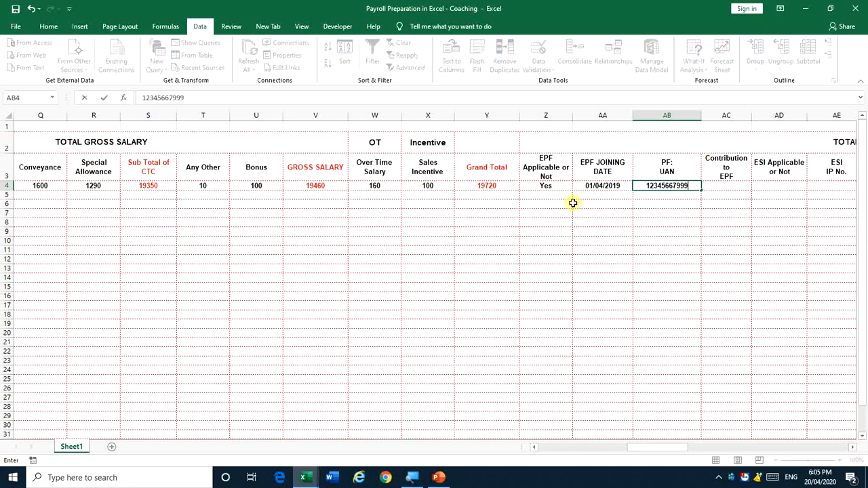
pyautogui.hotkey('ctrl', 'Return')
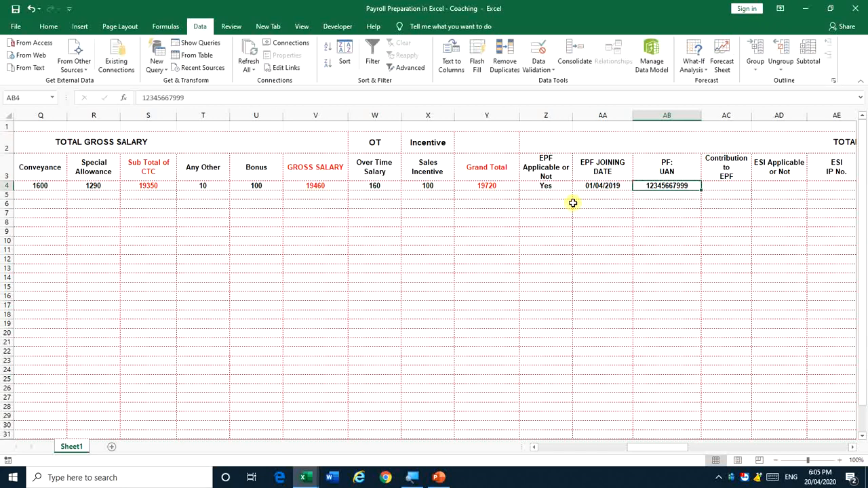
pyautogui.press('Right')
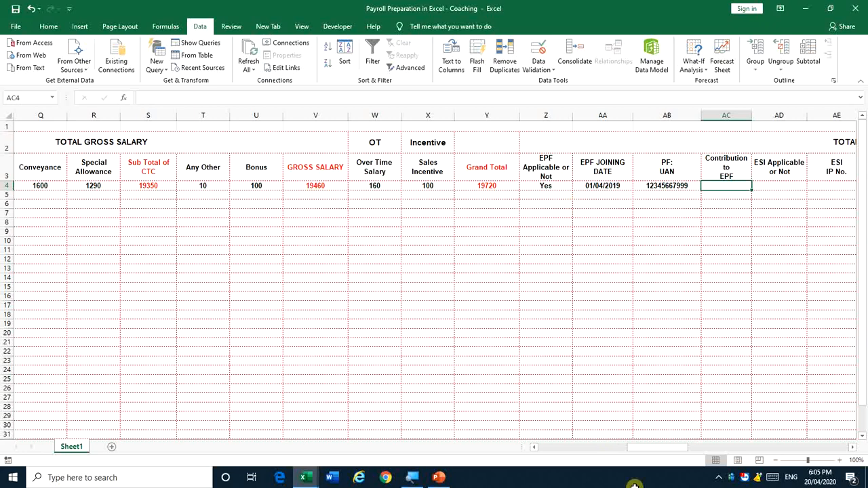
# Inspect the Basic Salary formula in N4 and the Basic Salary plus DA total
pyautogui.moveTo(640, 448); pyautogui.dragTo(580, 448)
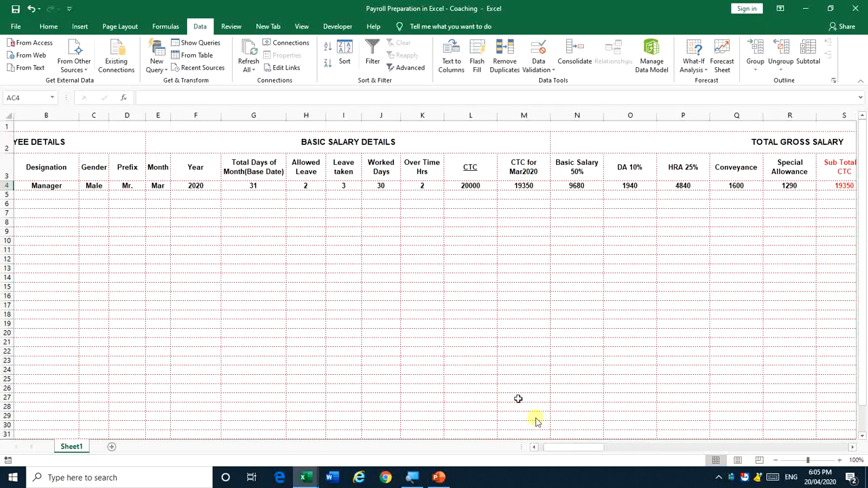
pyautogui.click(583, 188)
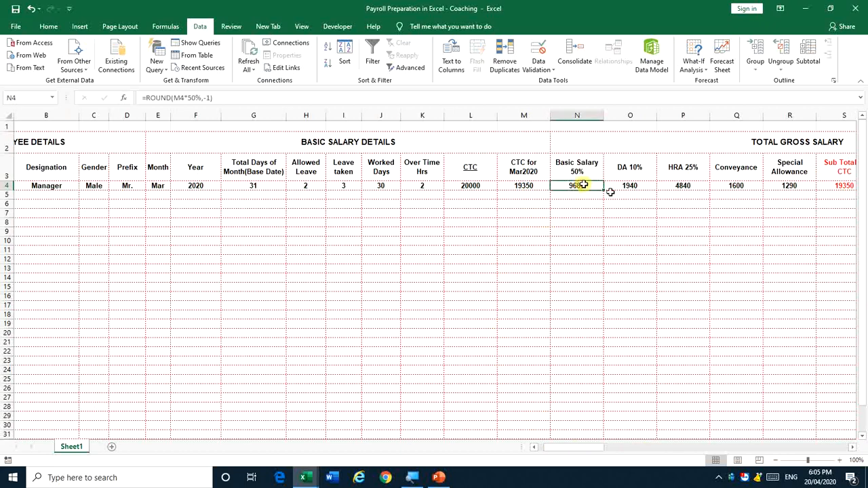
pyautogui.moveTo(600, 446); pyautogui.dragTo(601, 449)
pyautogui.click(504, 165)
pyautogui.moveTo(504, 164); pyautogui.dragTo(549, 185)
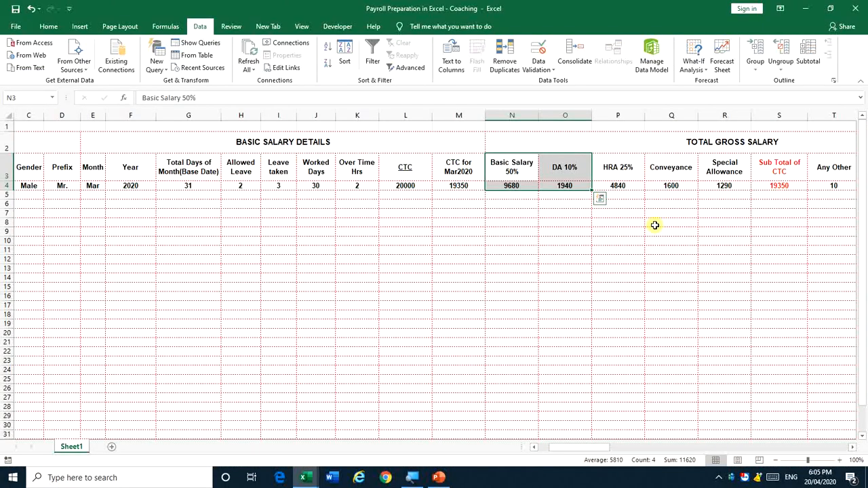
pyautogui.moveTo(574, 449); pyautogui.dragTo(662, 456)
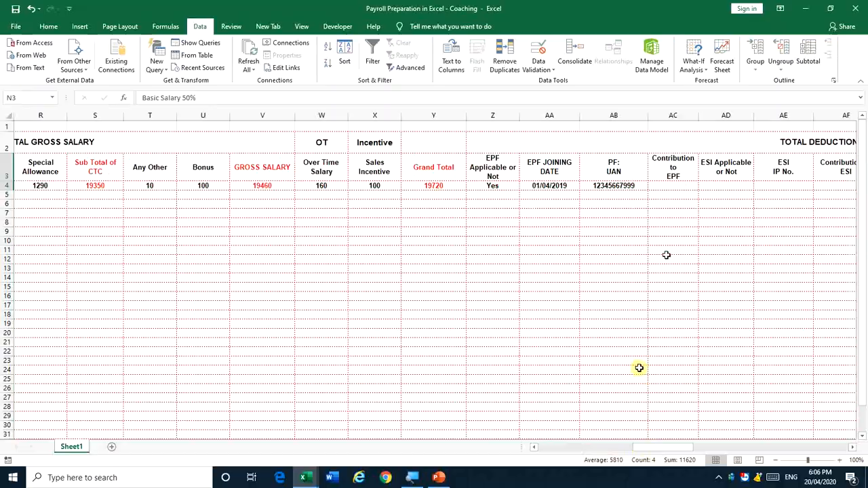
# Enter =SUM(N4:O4) in the Contribution to EPF cell AC4
pyautogui.click(666, 188)
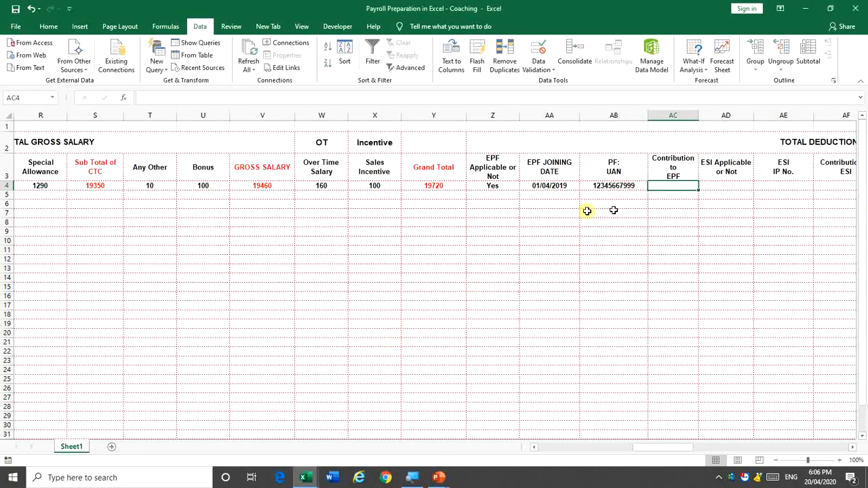
pyautogui.write('=')
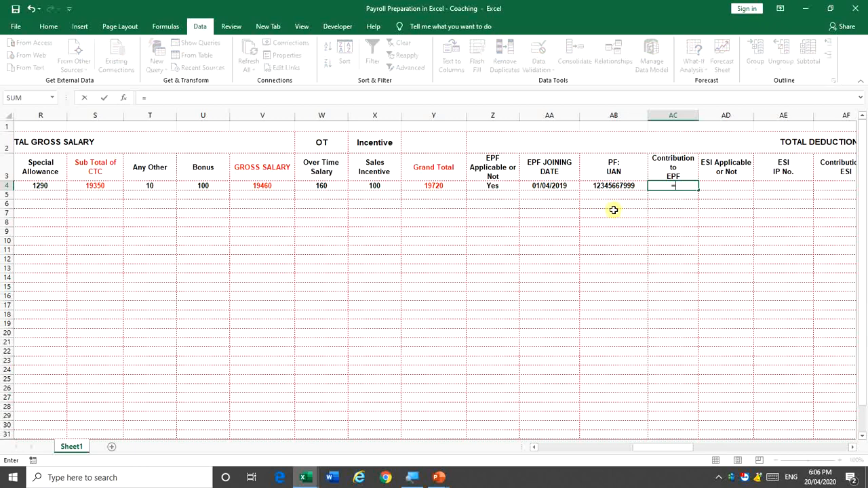
pyautogui.write('SUM(')
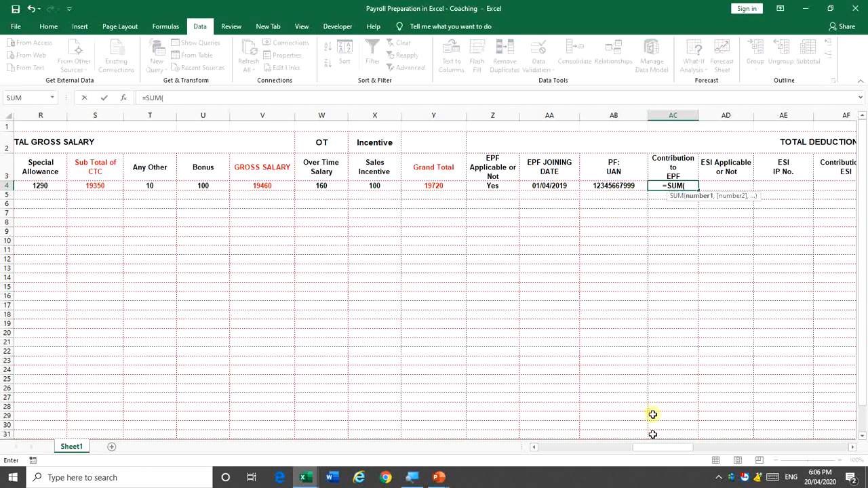
pyautogui.moveTo(654, 446); pyautogui.dragTo(590, 452)
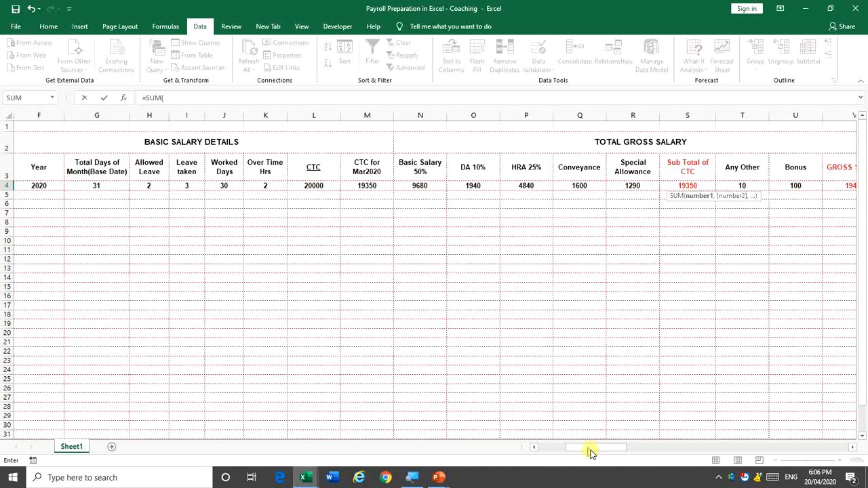
pyautogui.click(412, 189)
pyautogui.moveTo(413, 188); pyautogui.dragTo(518, 196)
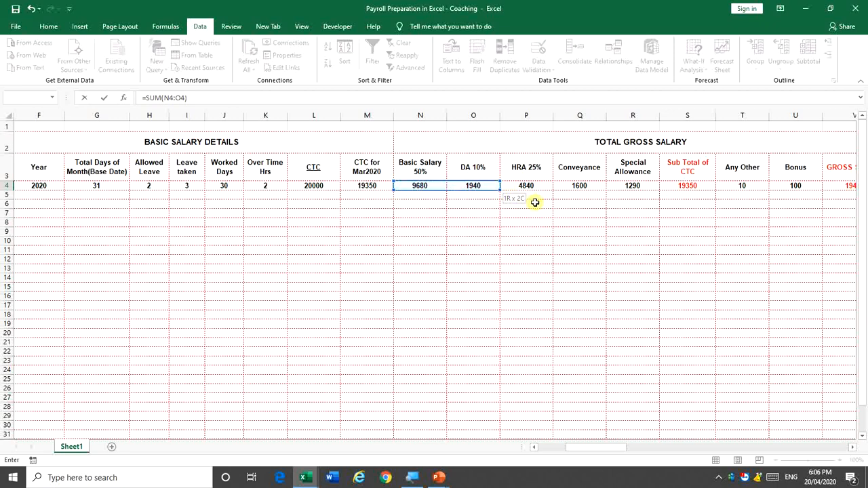
pyautogui.press('Return')
pyautogui.press('Up')
pyautogui.hscroll(2, 535, 202)
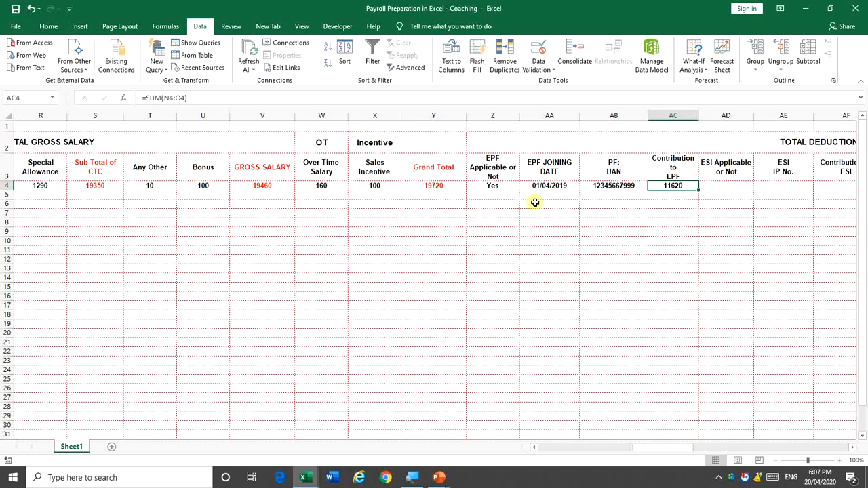
pyautogui.press('F2')
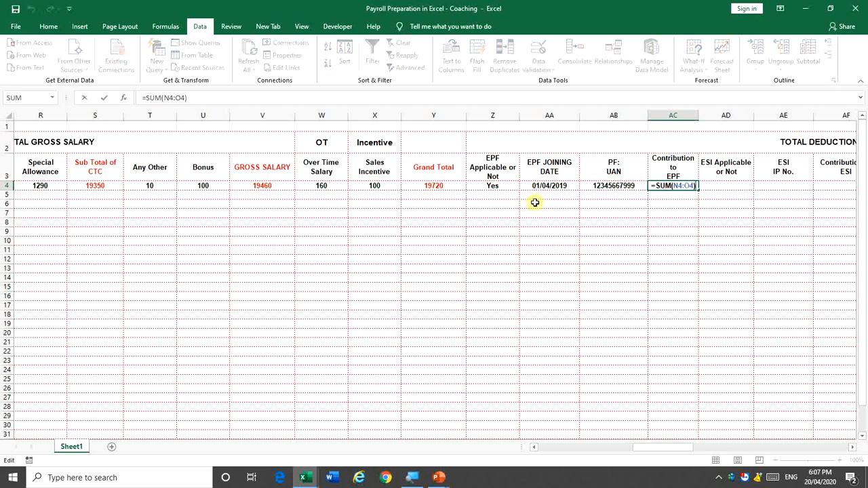
pyautogui.press('Return')
# Extend AC4's formula to =SUM(N4:O4)*12%, giving 1394.4
pyautogui.press('Down')
pyautogui.press('Down')
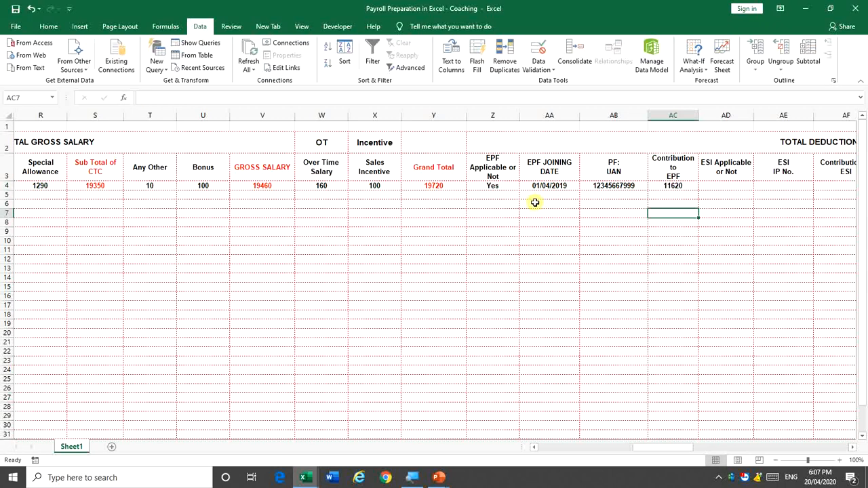
pyautogui.press('Down')
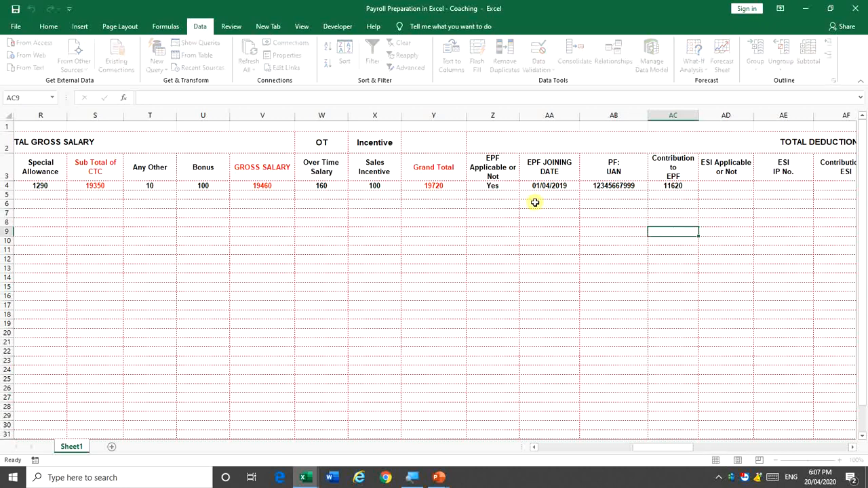
pyautogui.press('Up')
pyautogui.press('Up')
pyautogui.press('Up')
pyautogui.press('Up')
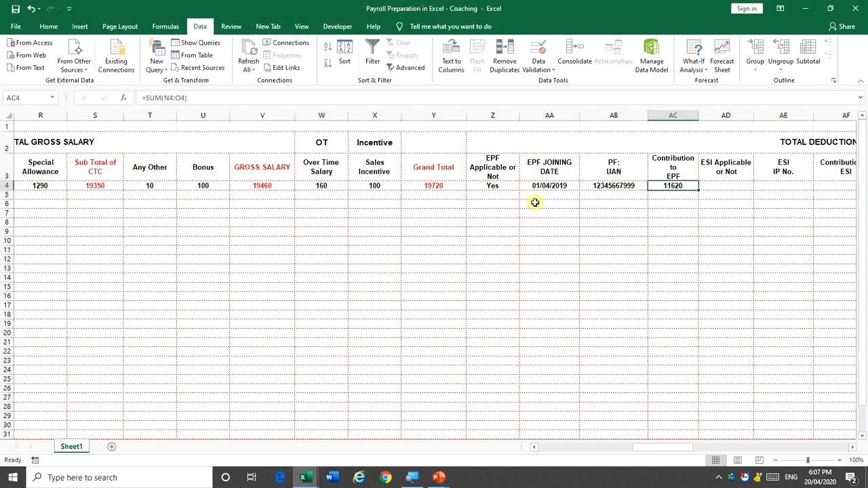
pyautogui.press('F2')
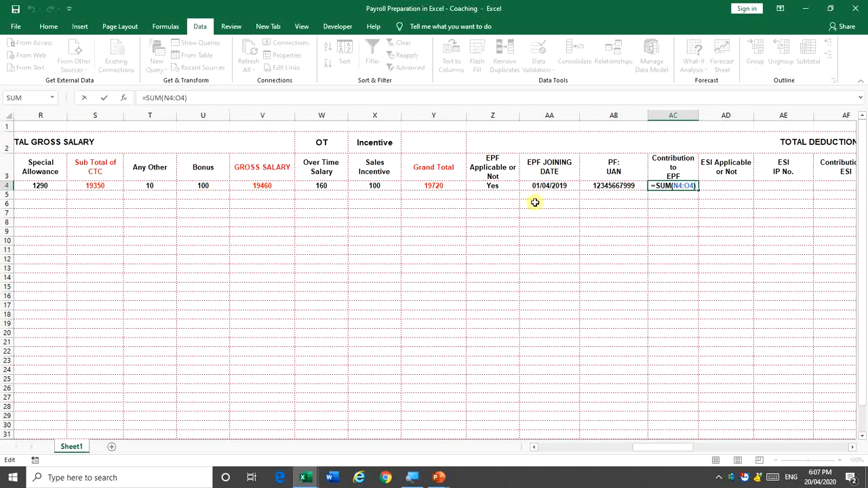
pyautogui.write('*12%')
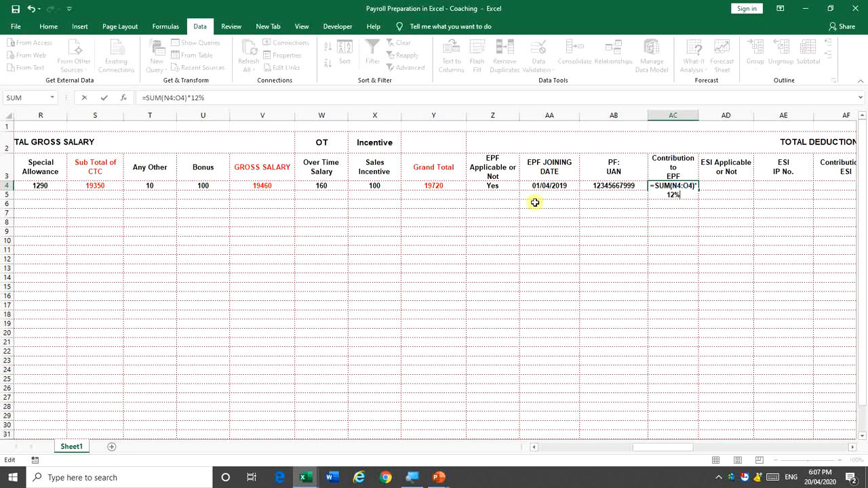
pyautogui.hotkey('ctrl', 'Return')
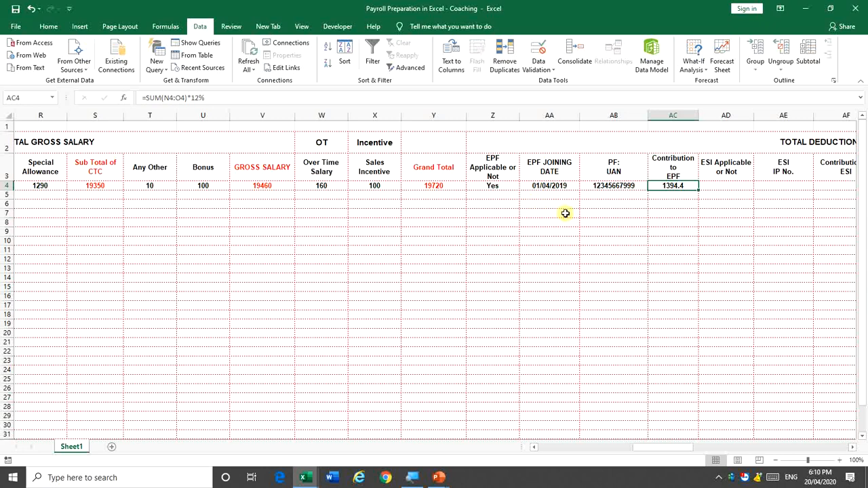
pyautogui.press('F2')
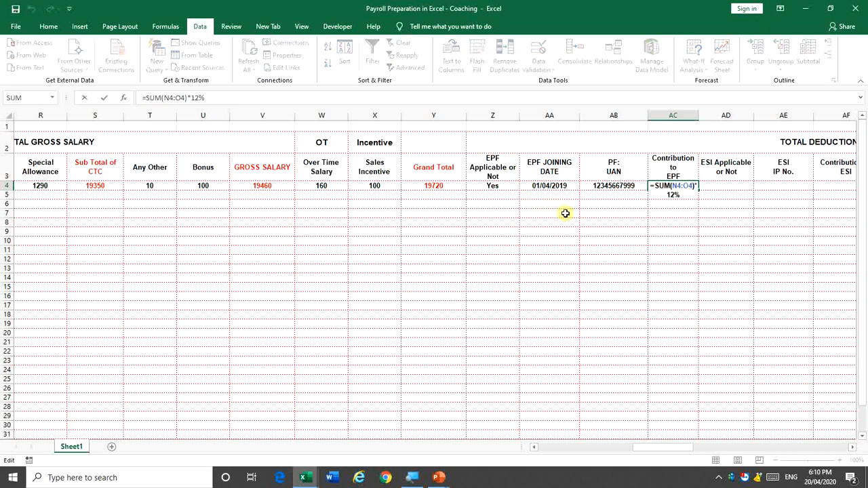
# Wrap AC4's formula in ROUND with 0 decimal places
pyautogui.press('Left')
pyautogui.press('Left')
pyautogui.press('Left')
pyautogui.press('Left')
pyautogui.press('Left')
pyautogui.press('Left')
pyautogui.press('Left')
pyautogui.press('Left')
pyautogui.press('Left')
pyautogui.press('Left')
pyautogui.press('Left')
pyautogui.press('Left')
pyautogui.press('Left')
pyautogui.press('Left')
pyautogui.press('Left')
pyautogui.write('roun')
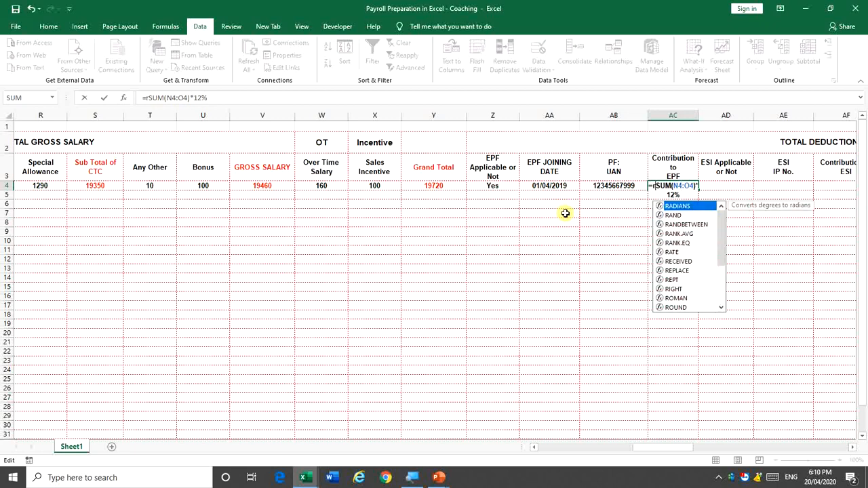
pyautogui.press('Tab')
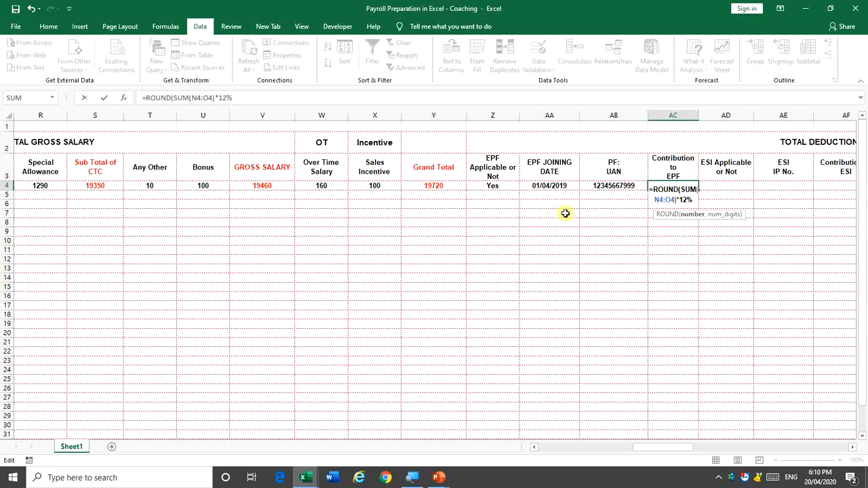
pyautogui.write(',0)')
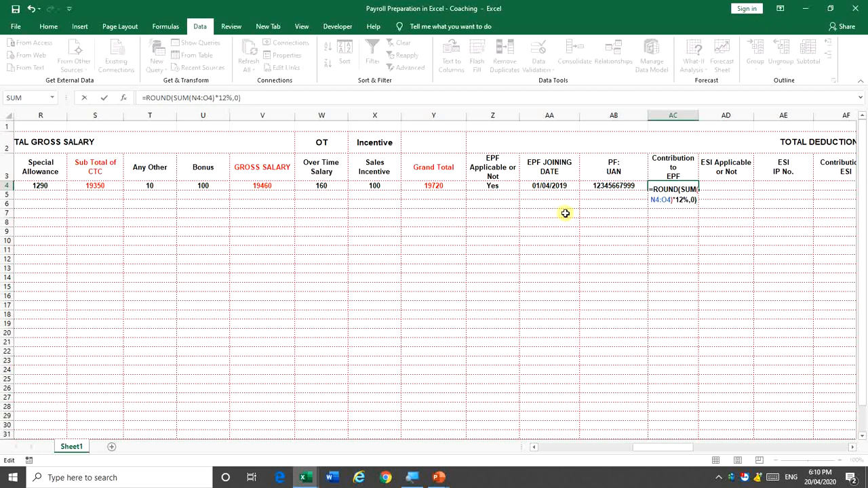
pyautogui.press('Return')
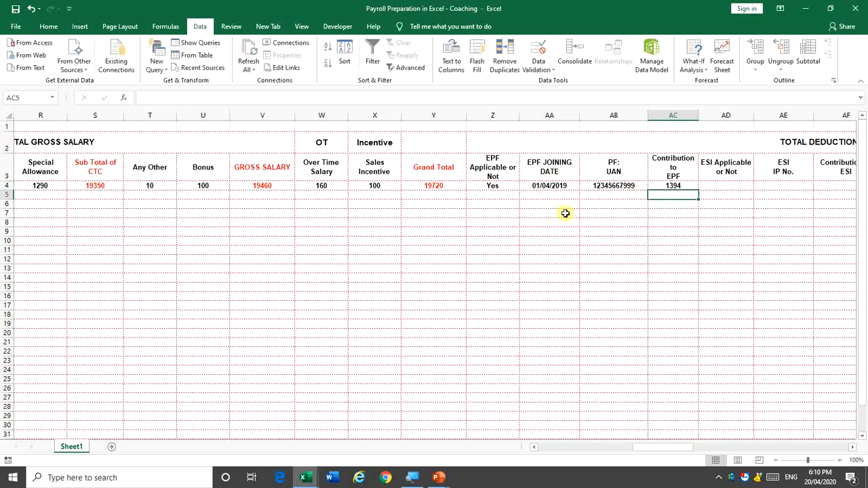
# Change the ROUND digits to -1 so AC4 shows 1390
pyautogui.press('Up')
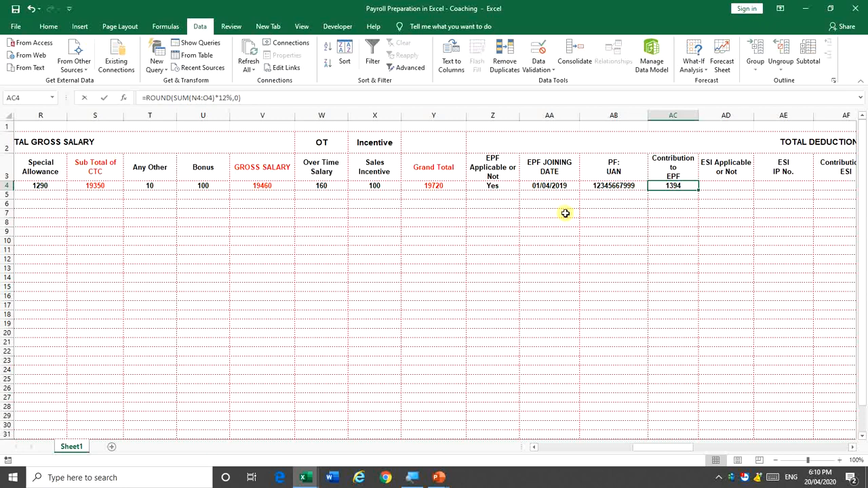
pyautogui.press('F2')
pyautogui.press('BackSpace')
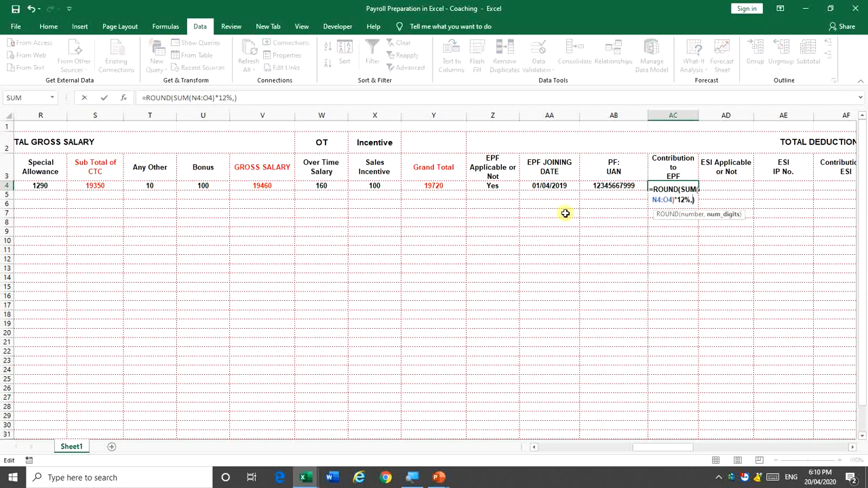
pyautogui.write('-1')
pyautogui.hotkey('ctrl', 'Return')
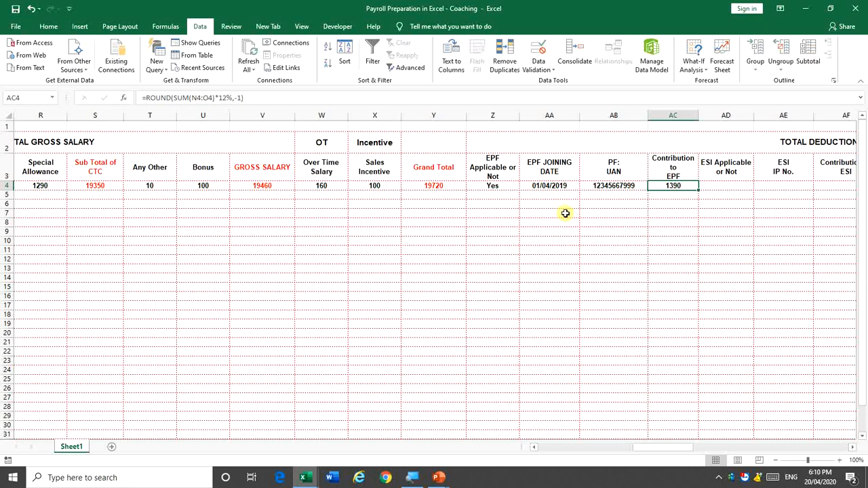
# Set EPF Applicable in Z4 to No
pyautogui.press('Left')
pyautogui.press('Left')
pyautogui.press('Left')
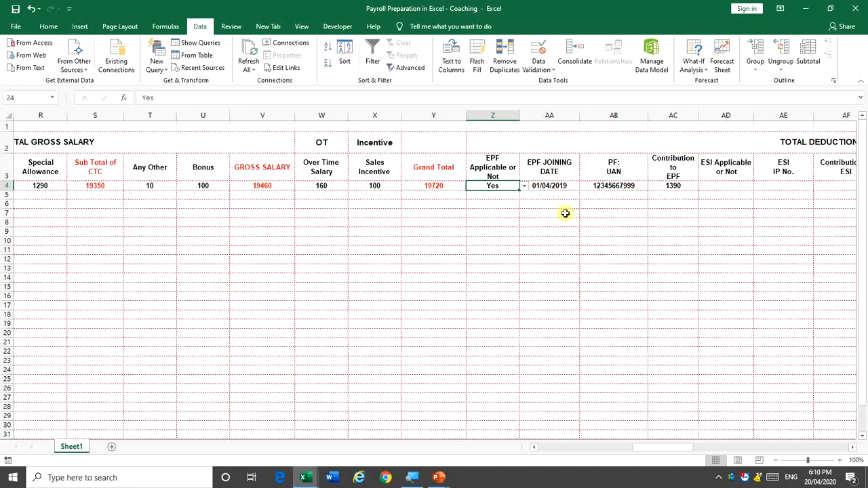
pyautogui.hotkey('alt', 'Down')
pyautogui.press('Down')
pyautogui.press('Return')
# Review the UAN and EPF contribution cells, then open AC4's ROUND formula for editing
pyautogui.press('Right')
pyautogui.press('Right')
pyautogui.press('Right')
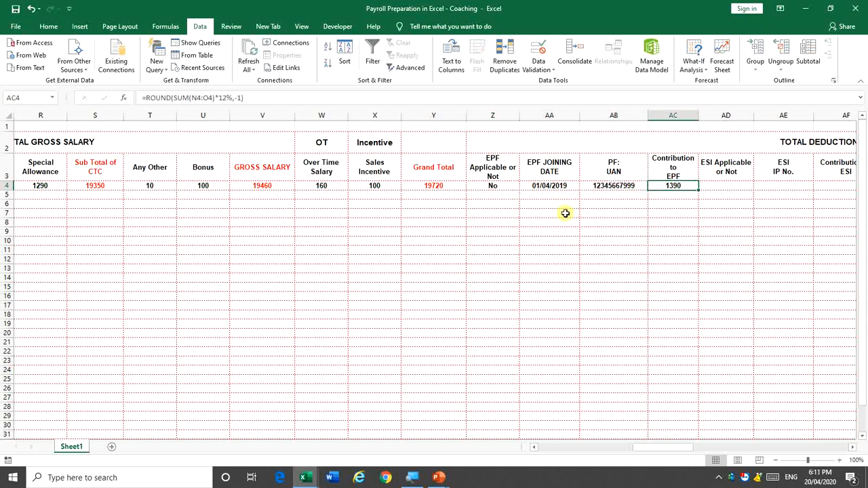
pyautogui.press('Left')
pyautogui.press('Right')
pyautogui.press('Left')
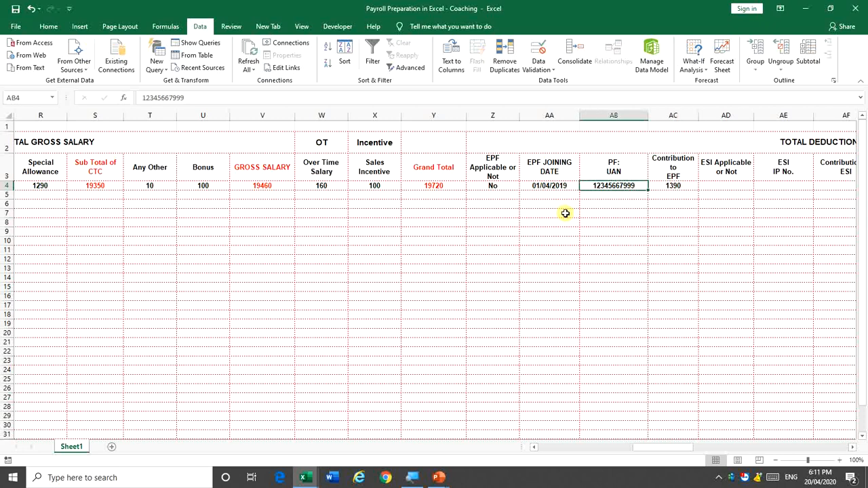
pyautogui.press('Left')
pyautogui.press('Left')
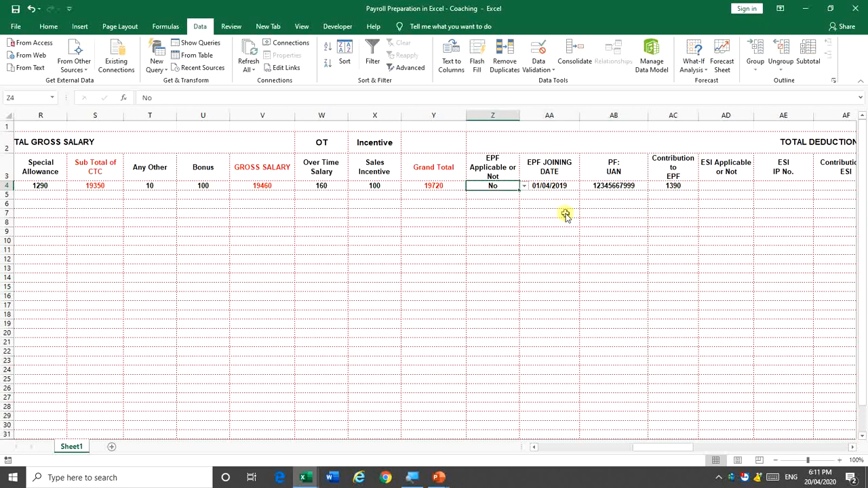
pyautogui.press('Right')
pyautogui.press('Right')
pyautogui.press('Right')
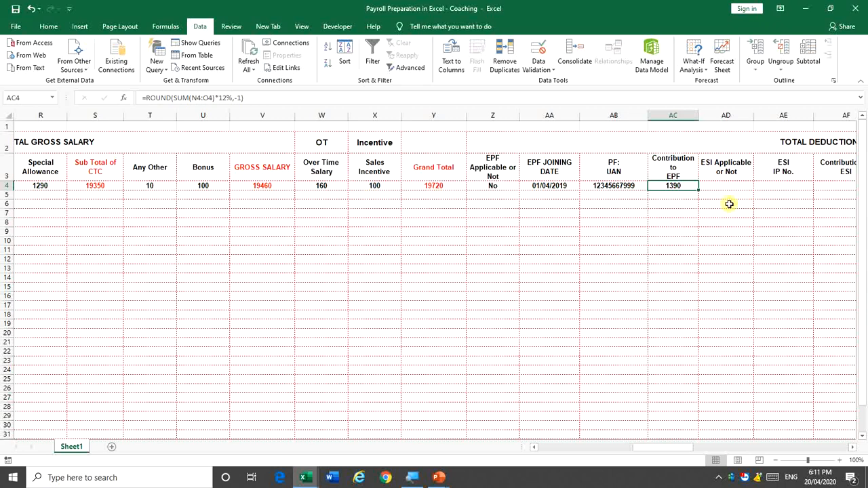
pyautogui.press('Left')
pyautogui.press('Left')
pyautogui.press('Left')
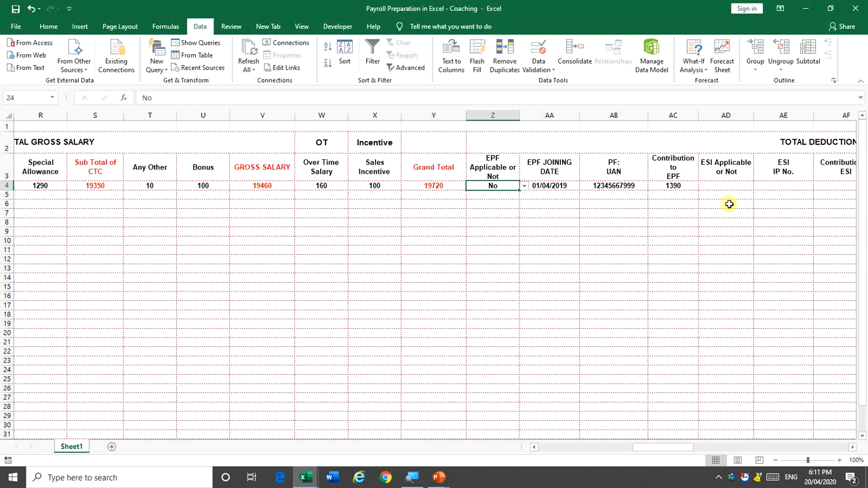
pyautogui.press('Right')
pyautogui.press('Right')
pyautogui.press('Right')
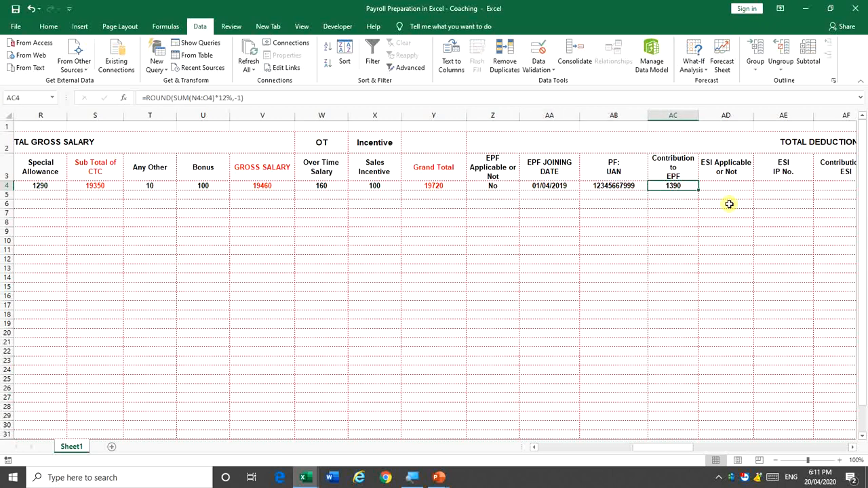
pyautogui.press('F2')
pyautogui.press('Escape')
pyautogui.press('F2')
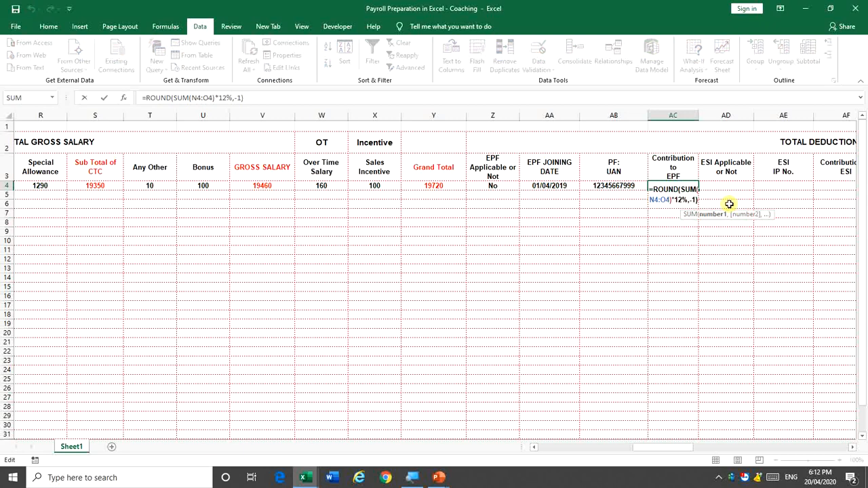
# Change AC4 to =IF(Z4="No",0,ROUND(SUM(N4:O4)*12%,-1)), now showing 0
pyautogui.click(672, 192)
pyautogui.write('if')
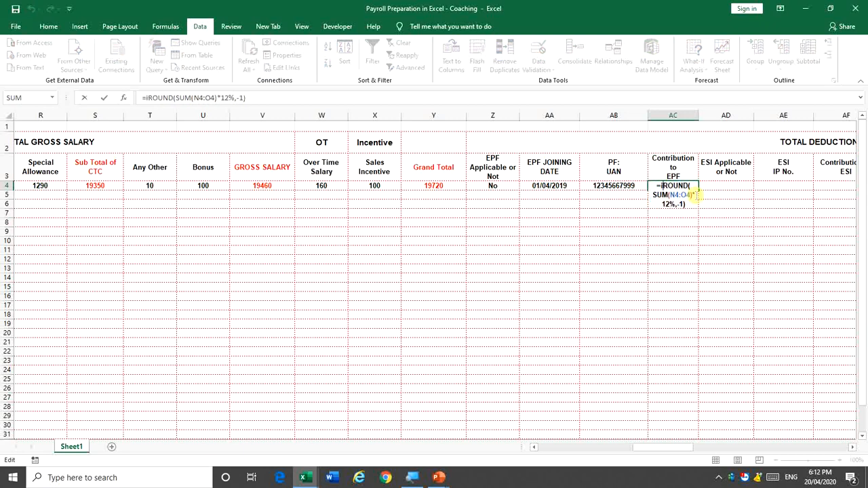
pyautogui.press('Tab')
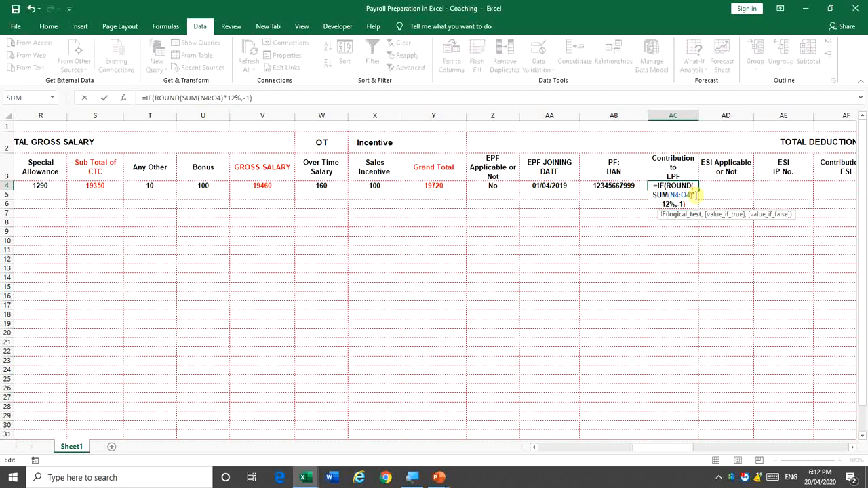
pyautogui.click(500, 186)
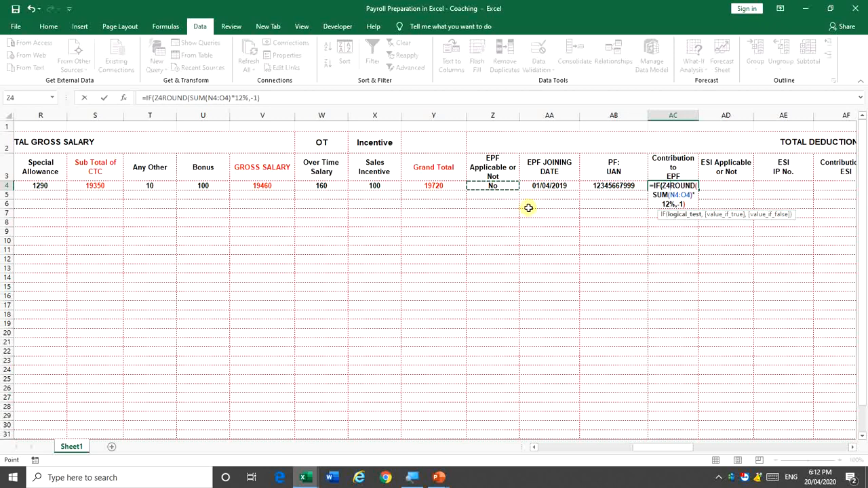
pyautogui.write(',')
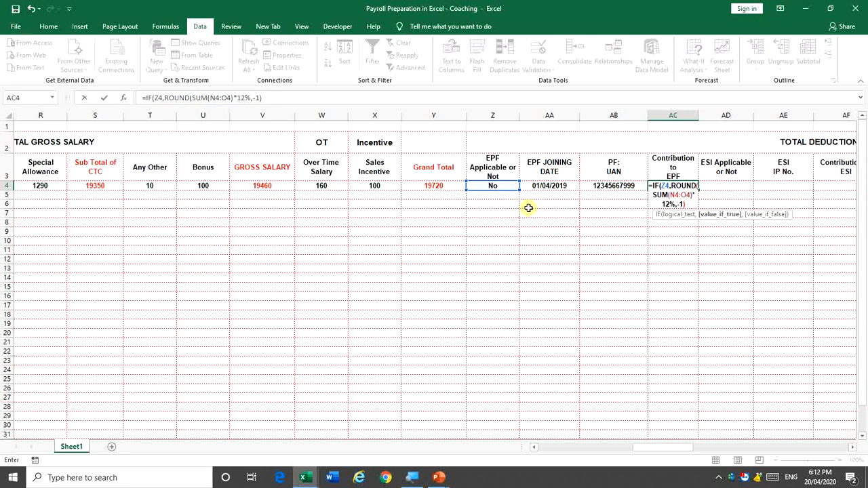
pyautogui.write('=')
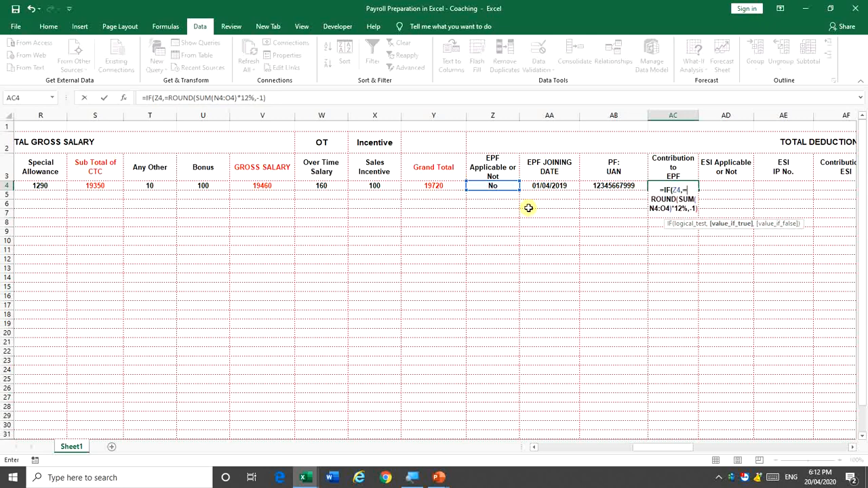
pyautogui.write('"No')
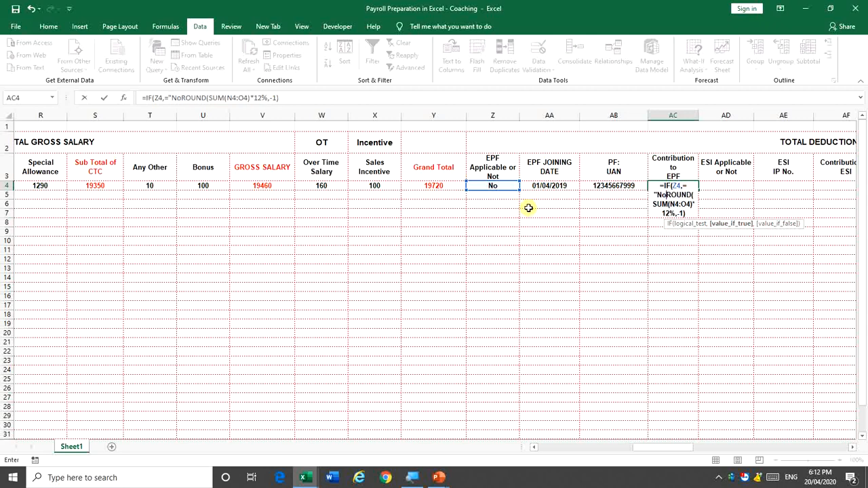
pyautogui.write('"')
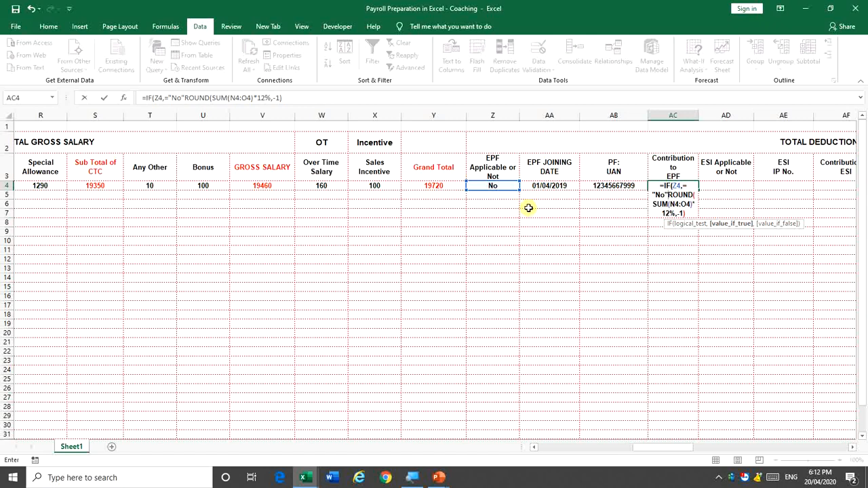
pyautogui.write(',')
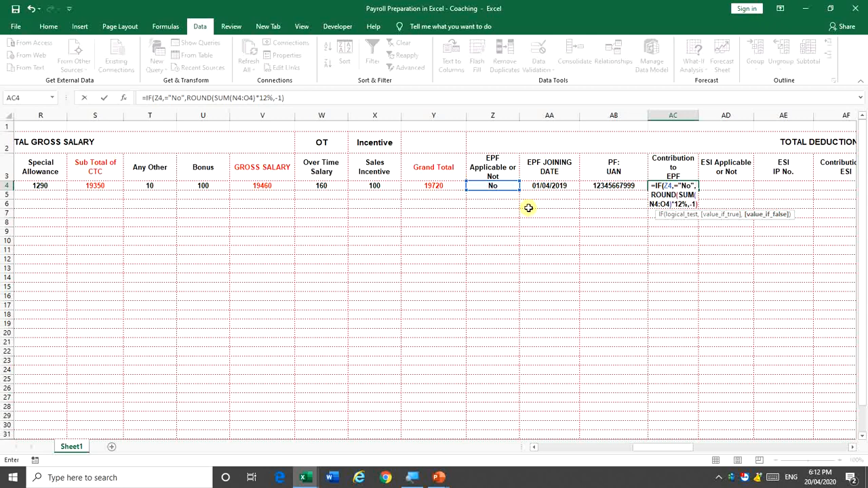
pyautogui.write('0')
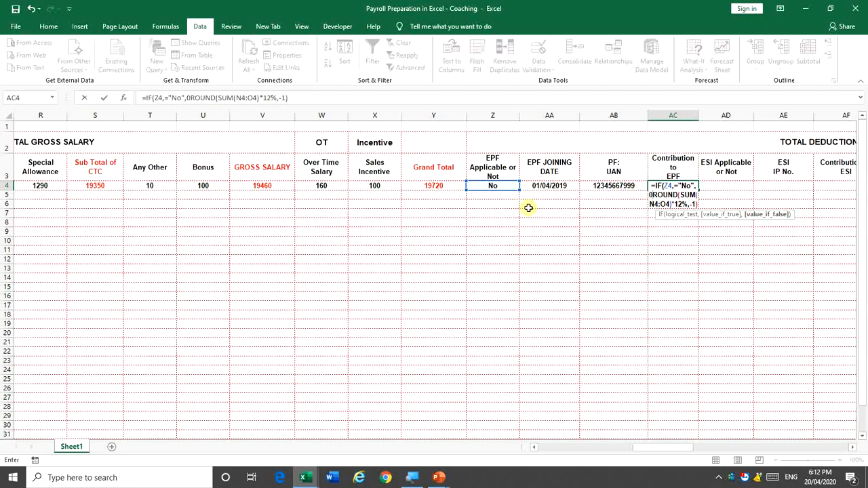
pyautogui.write(',')
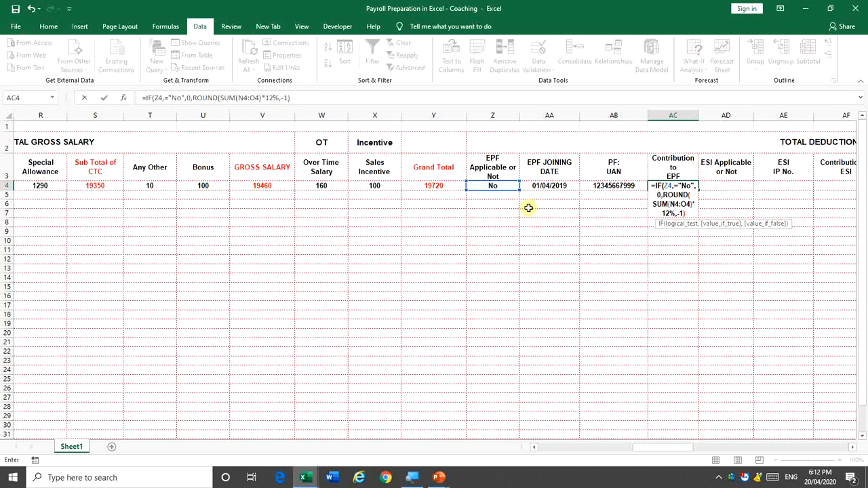
pyautogui.press('Return')
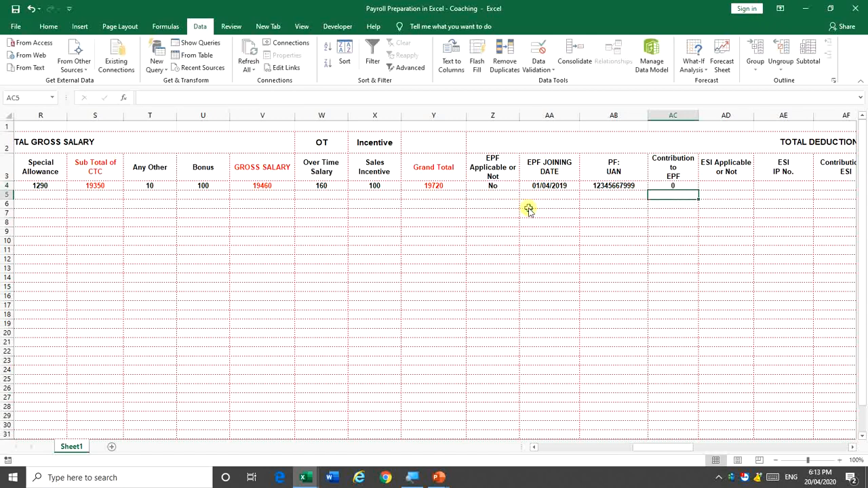
pyautogui.press('Up')
pyautogui.press('F2')
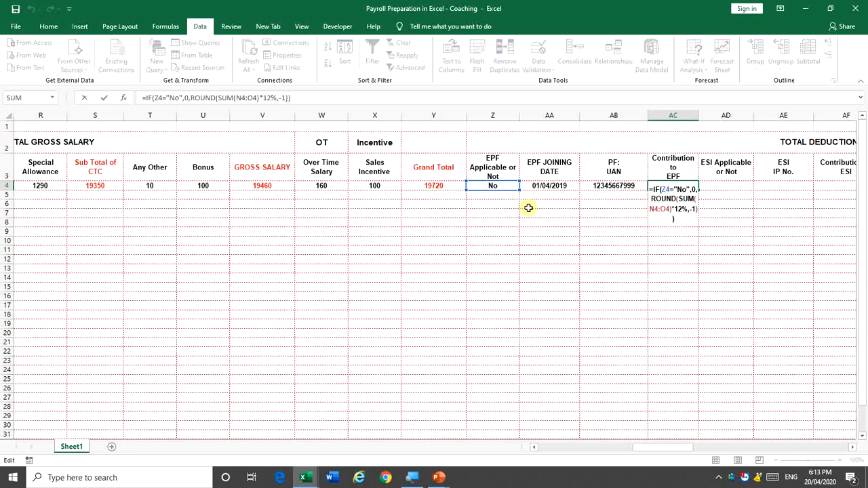
pyautogui.press('Up')
pyautogui.press('Up')
pyautogui.press('Up')
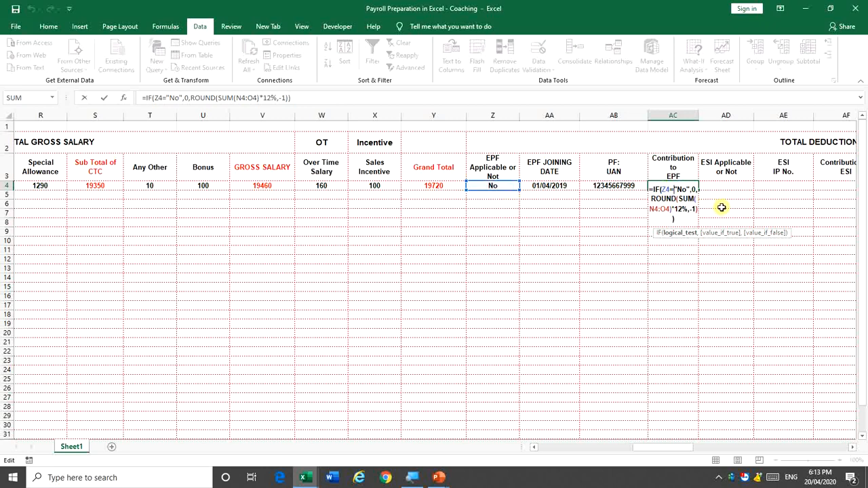
pyautogui.press('Right')
pyautogui.press('Right')
pyautogui.press('Right')
pyautogui.press('Right')
pyautogui.press('Right')
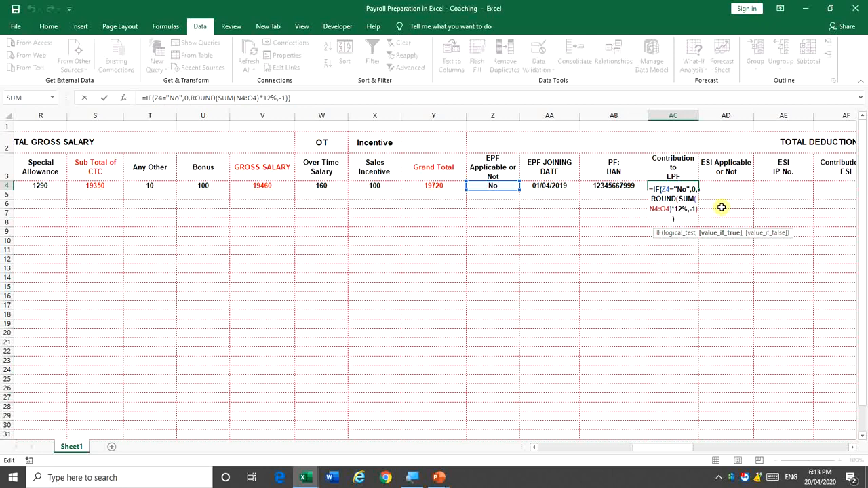
pyautogui.press('Right')
pyautogui.press('Right')
pyautogui.press('Right')
pyautogui.press('Right')
pyautogui.press('Right')
pyautogui.press('Right')
pyautogui.press('Right')
pyautogui.press('Right')
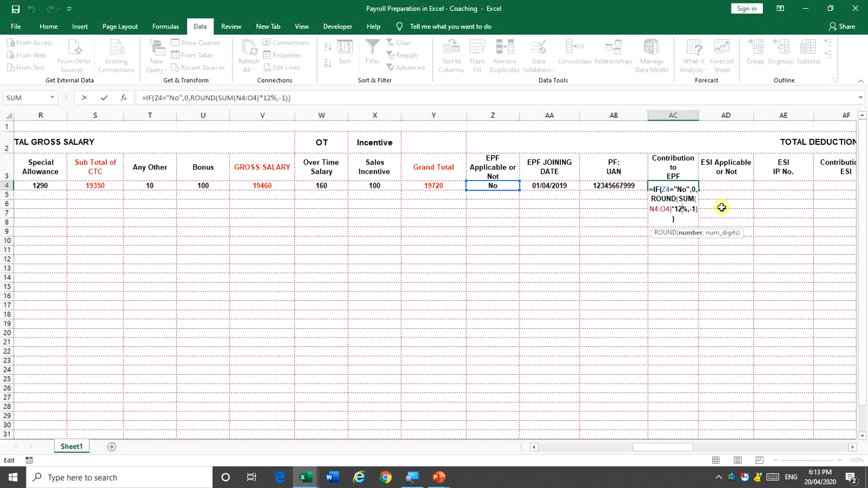
pyautogui.hotkey('ctrl', 'Return')
pyautogui.press('Left')
pyautogui.press('Left')
pyautogui.press('Left')
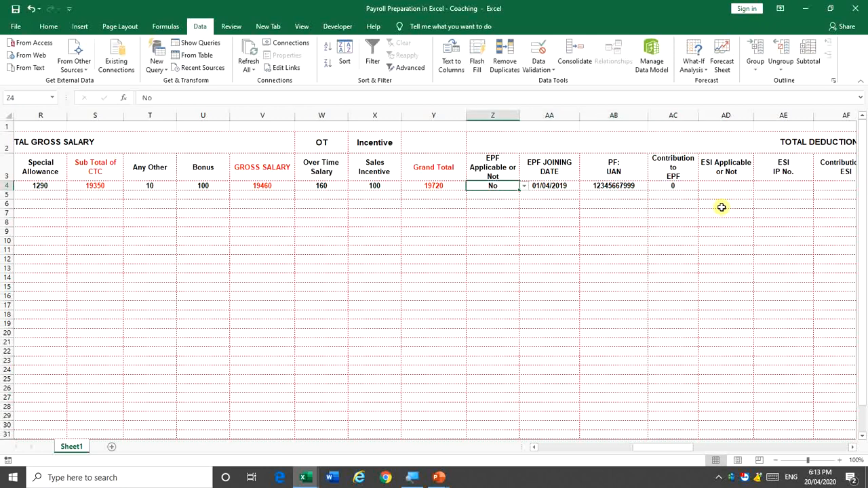
# Set Z4 back to Yes so AC4 shows 1390, and clear the UAN in AB4
pyautogui.hotkey('alt', 'Down')
pyautogui.press('Down')
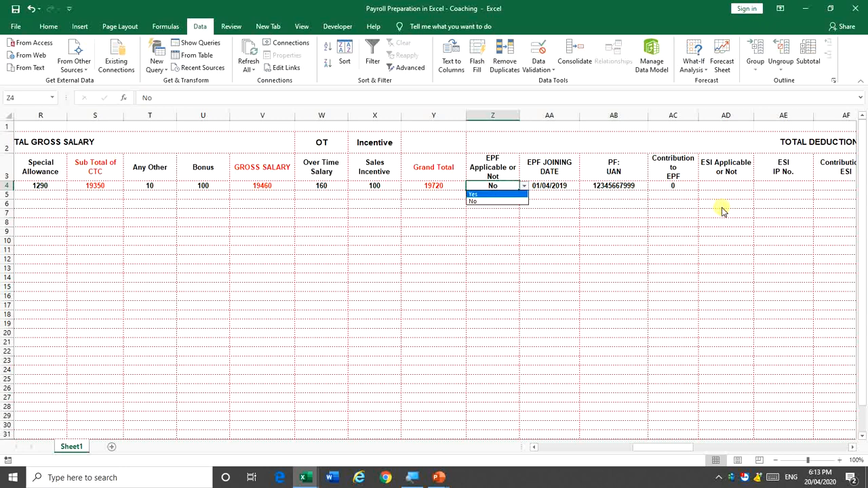
pyautogui.press('Return')
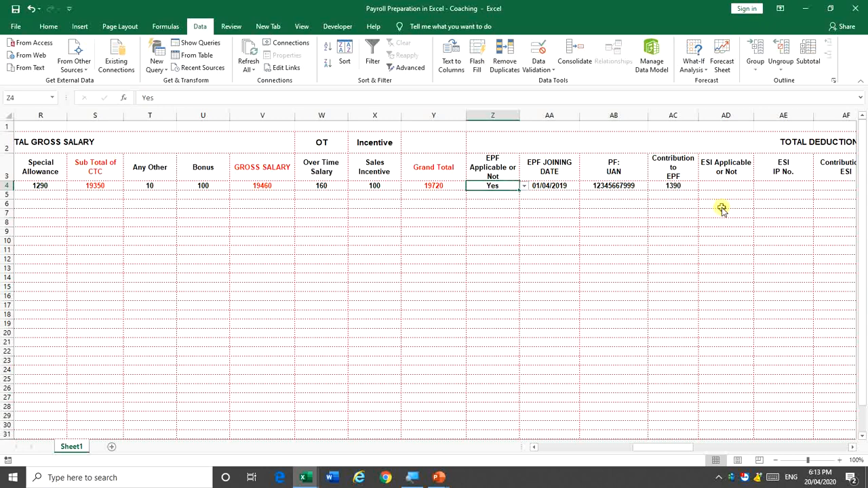
pyautogui.press('Right')
pyautogui.press('Right')
pyautogui.press('Right')
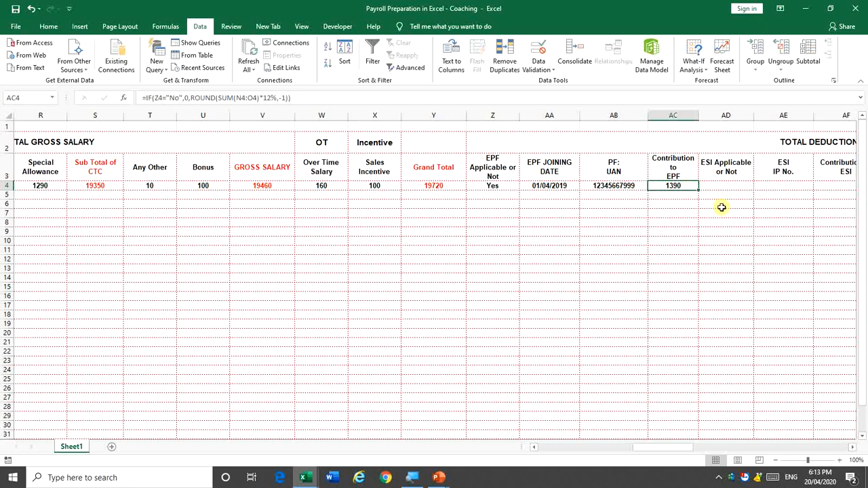
pyautogui.press('Left')
pyautogui.press('Delete')
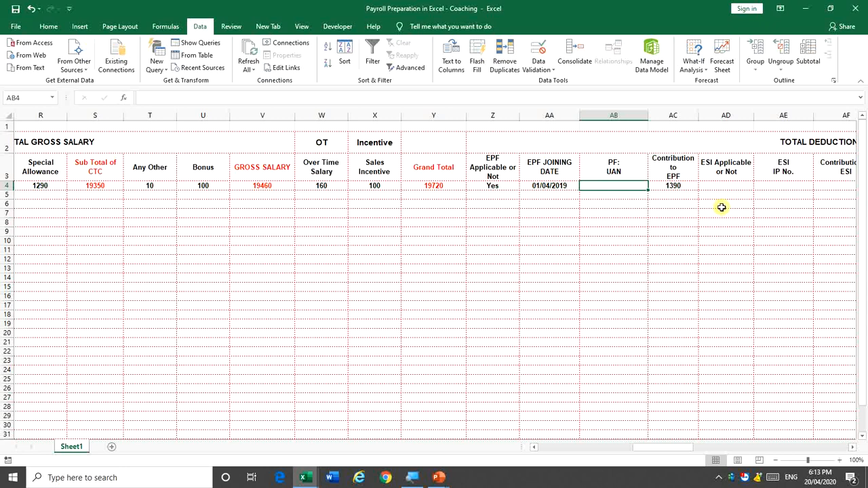
pyautogui.press('Left')
pyautogui.press('Left')
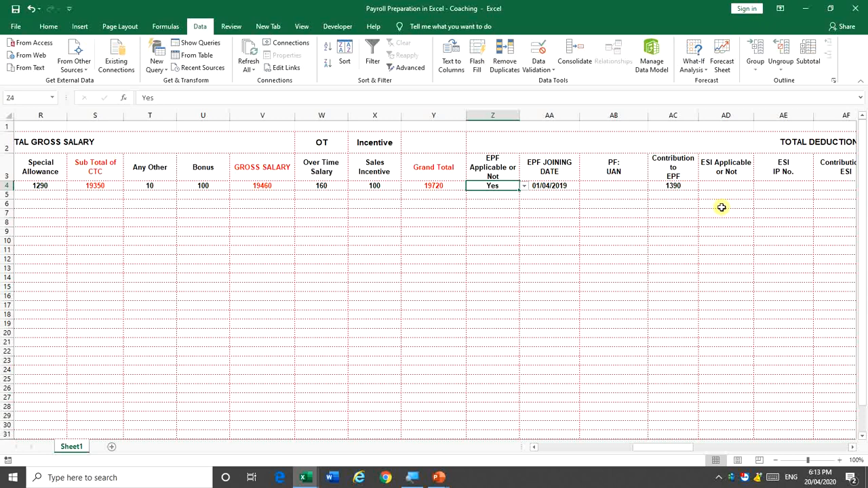
# Review the AC4 formula and open it for editing at its start
pyautogui.press('Right')
pyautogui.press('Right')
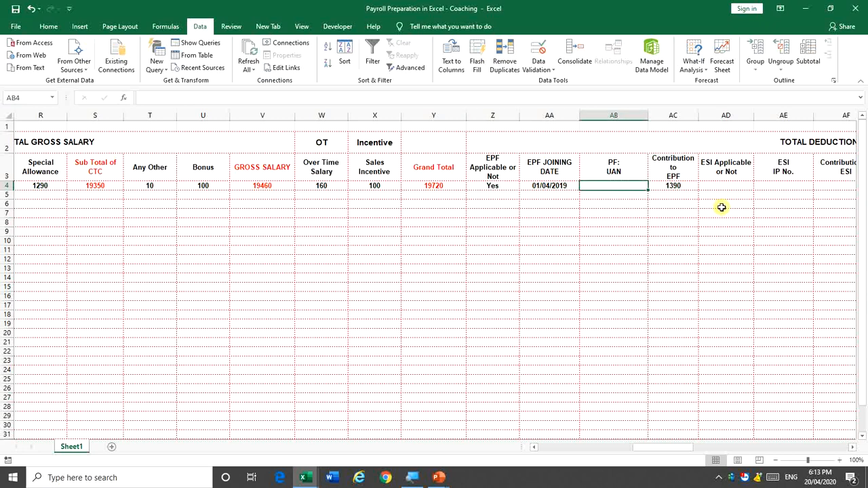
pyautogui.press('Right')
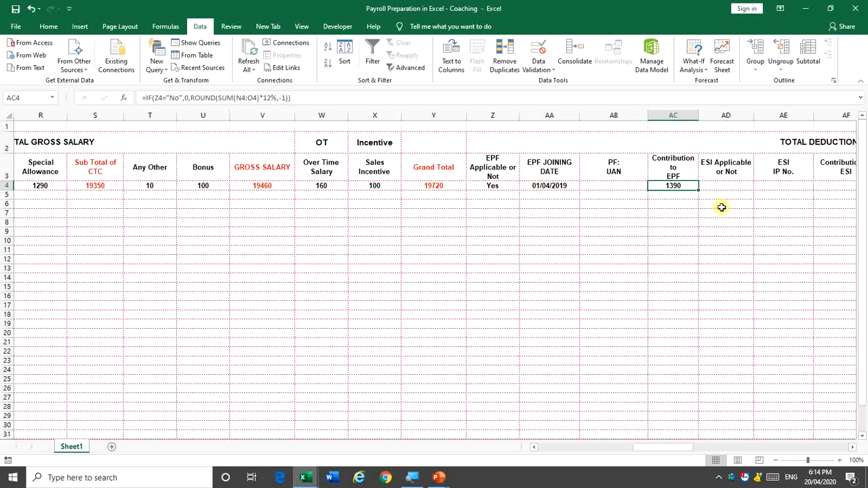
pyautogui.press('Left')
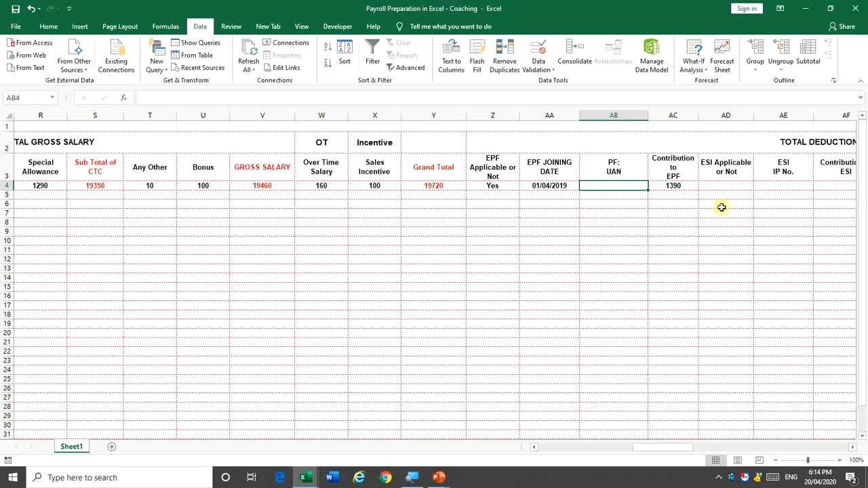
pyautogui.press('Right')
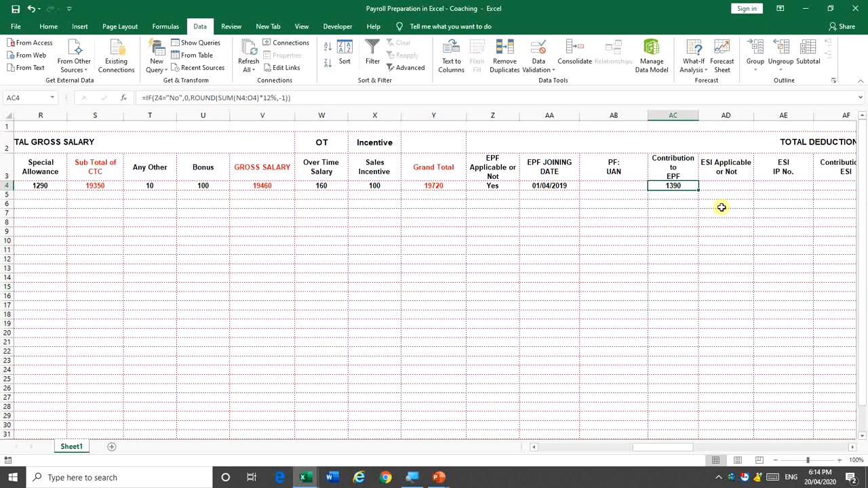
pyautogui.press('F2')
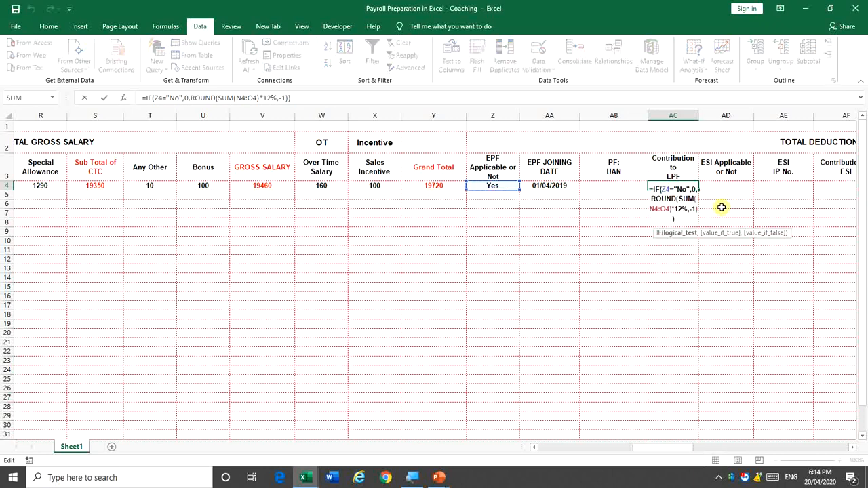
pyautogui.press('Left')
pyautogui.press('Left')
pyautogui.press('Left')
pyautogui.press('Left')
pyautogui.press('Left')
pyautogui.press('Left')
pyautogui.press('Left')
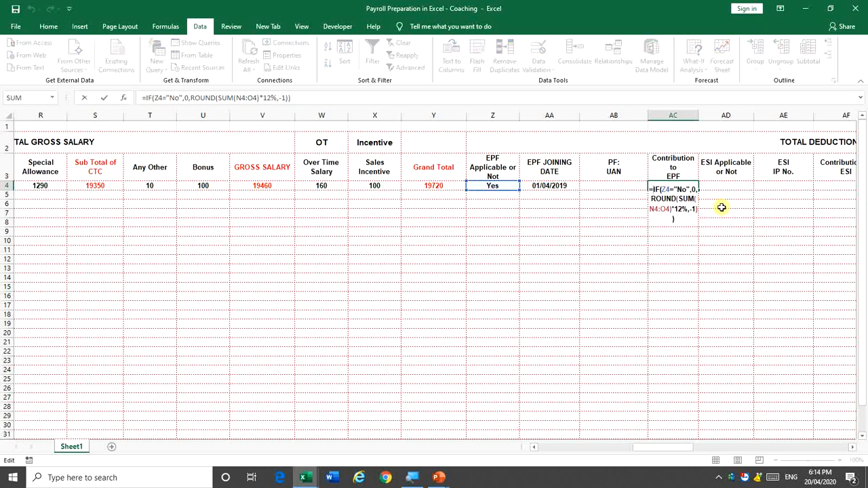
# Add an outer IF(AB4=0,0,…) to AC4 so a blank UAN gives 0
pyautogui.write('IF(')
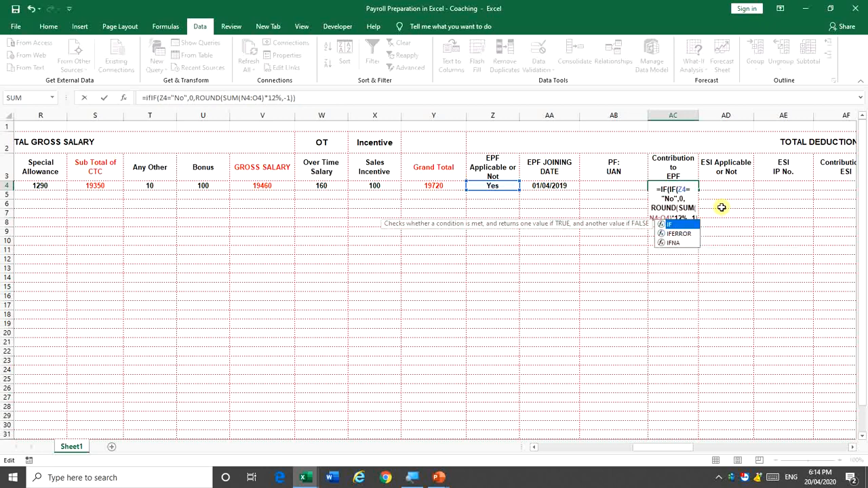
pyautogui.click(607, 184)
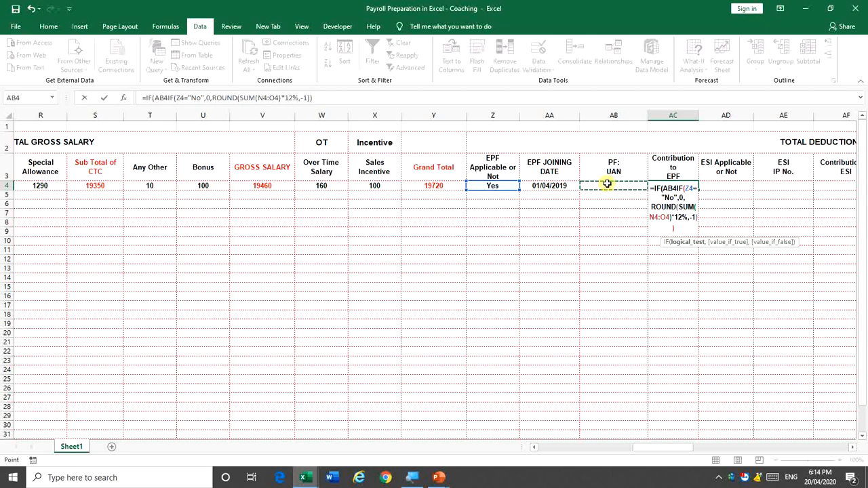
pyautogui.write('=0')
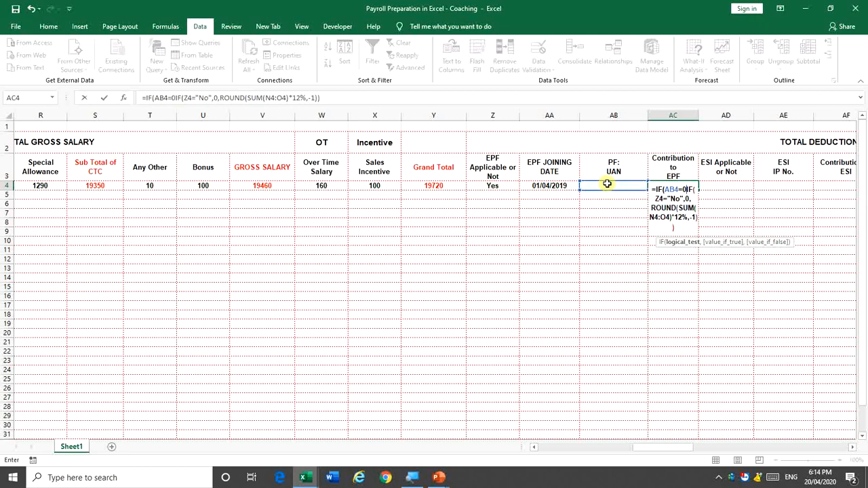
pyautogui.write(',')
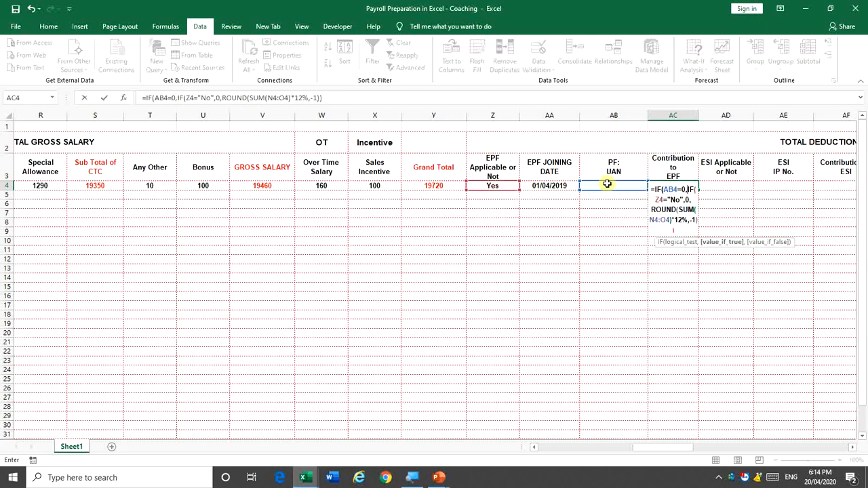
pyautogui.write('0')
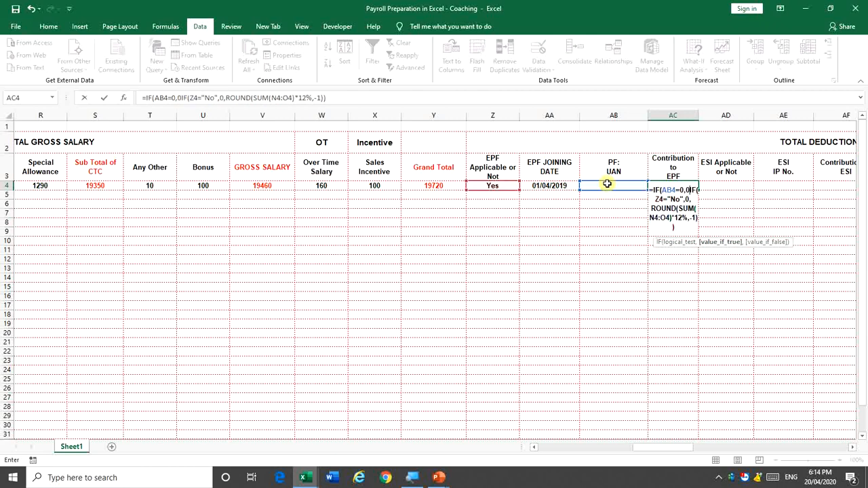
pyautogui.write(',')
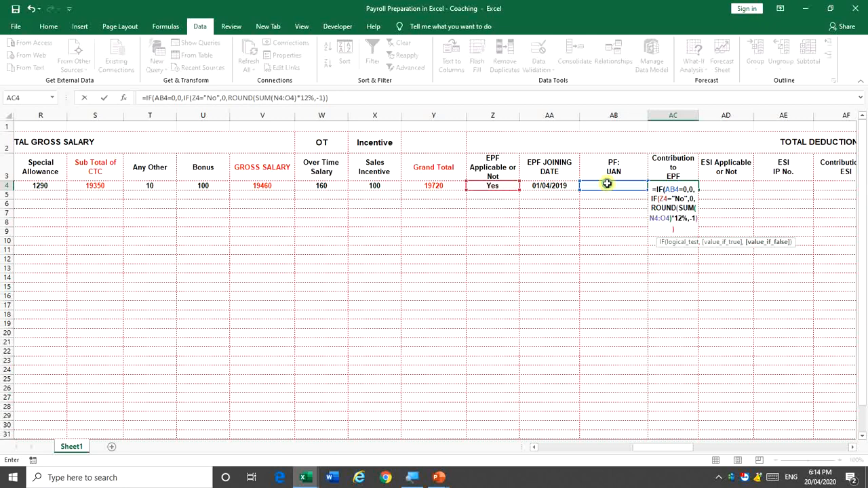
pyautogui.press('Return')
pyautogui.press('Return')
pyautogui.press('Up')
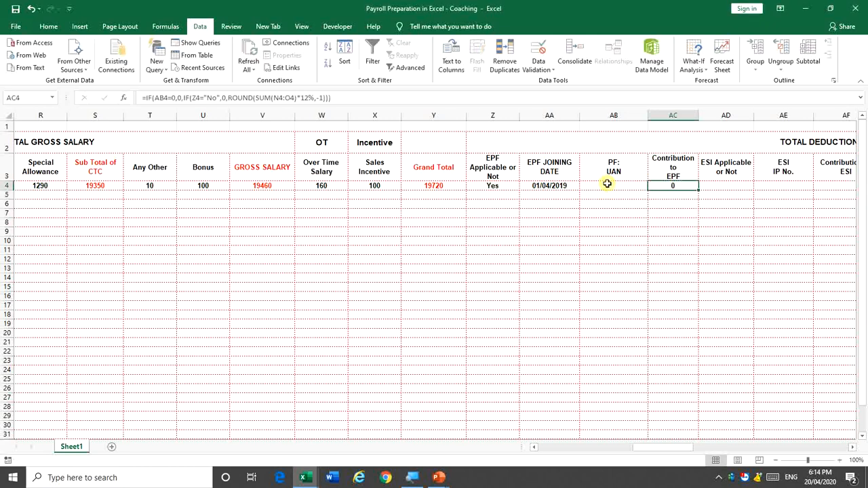
# Enter a sample UAN in AB4 to check AC4 recalculates, then delete it
pyautogui.press('Left')
pyautogui.press('Left')
pyautogui.press('Left')
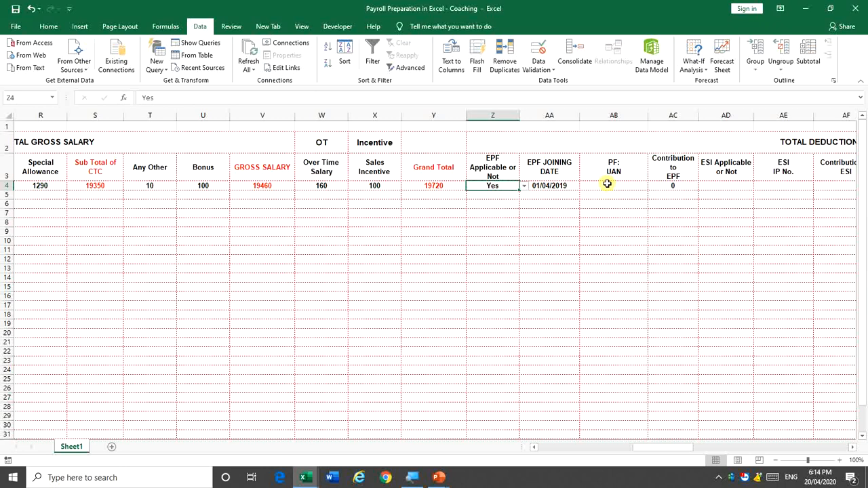
pyautogui.click(607, 184)
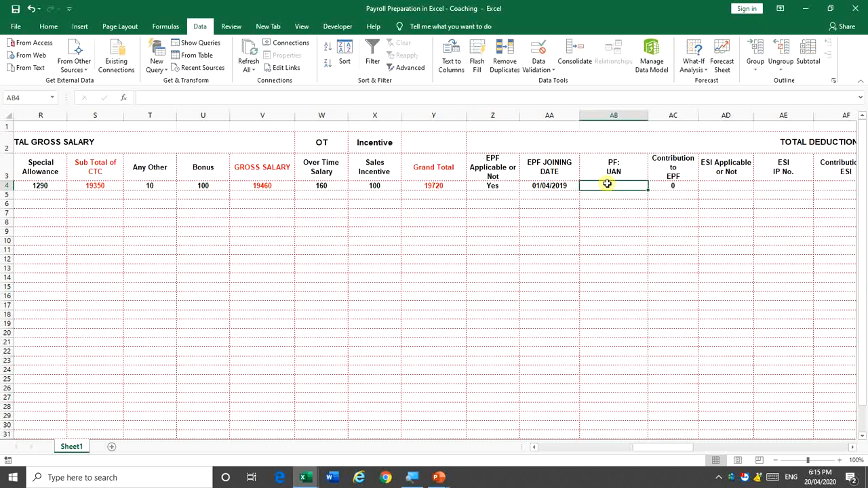
pyautogui.press('Right')
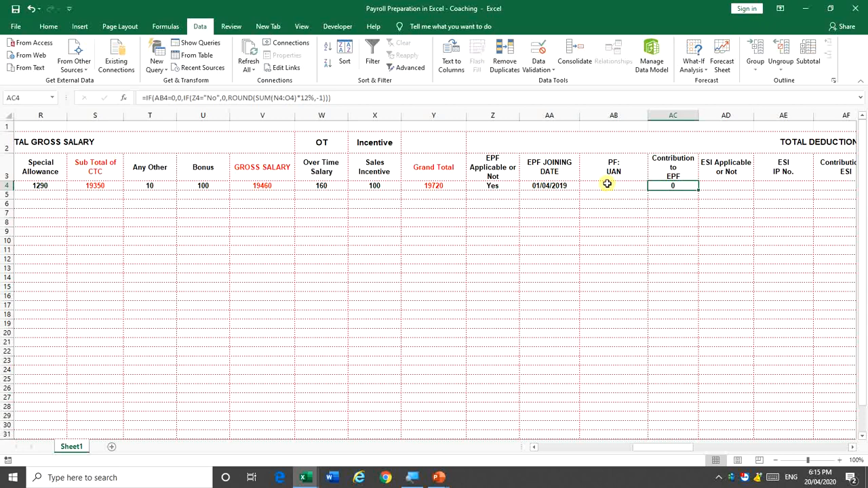
pyautogui.click(607, 184)
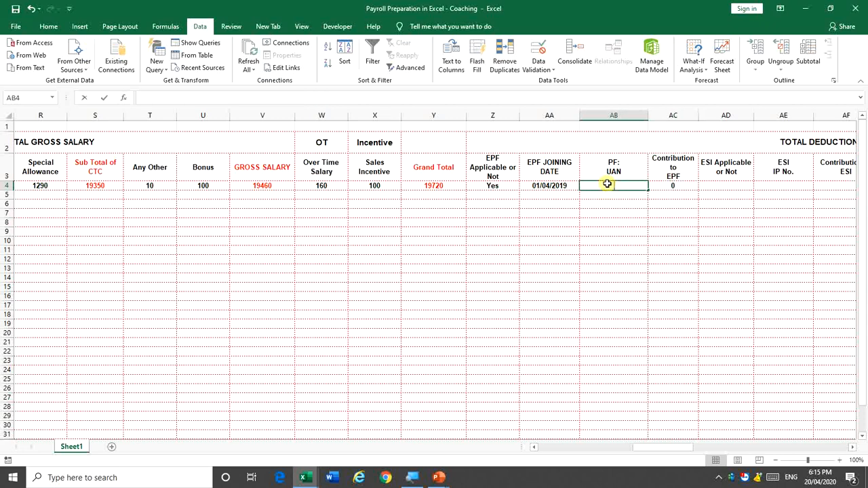
pyautogui.write('13456789')
pyautogui.hotkey('ctrl', 'Return')
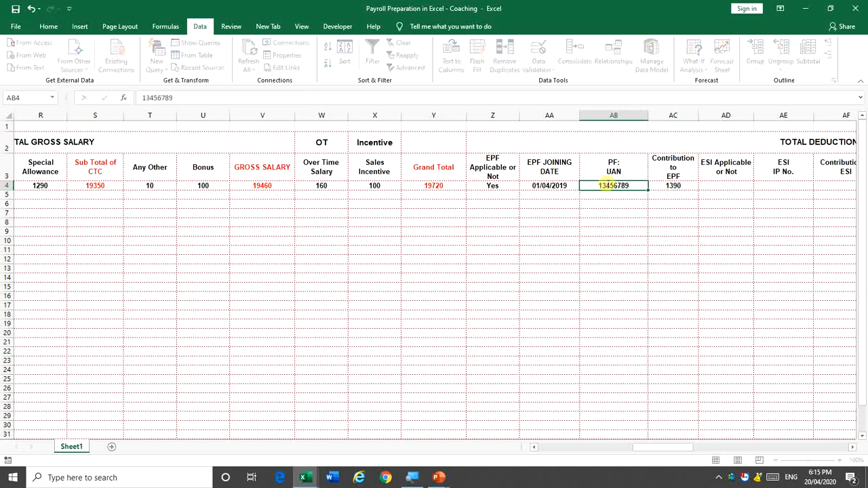
pyautogui.press('Delete')
pyautogui.press('Right')
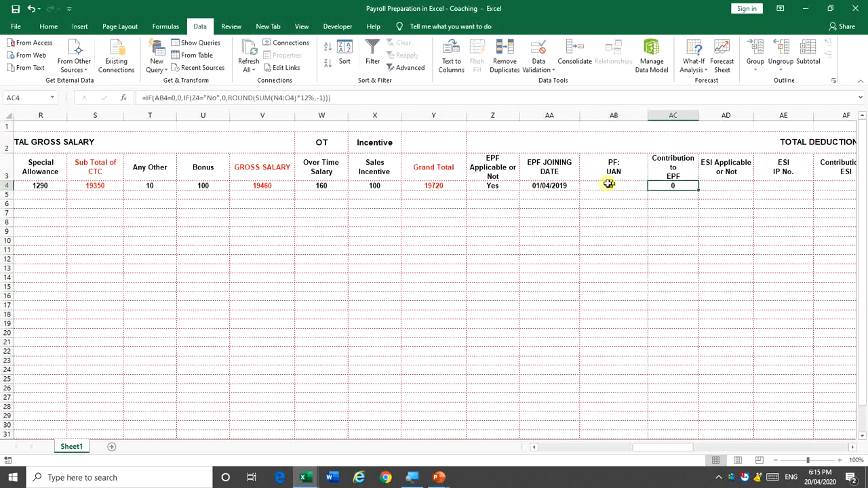
# Set EPF Applicable in Z4 to No
pyautogui.press('Left')
pyautogui.press('Left')
pyautogui.press('Left')
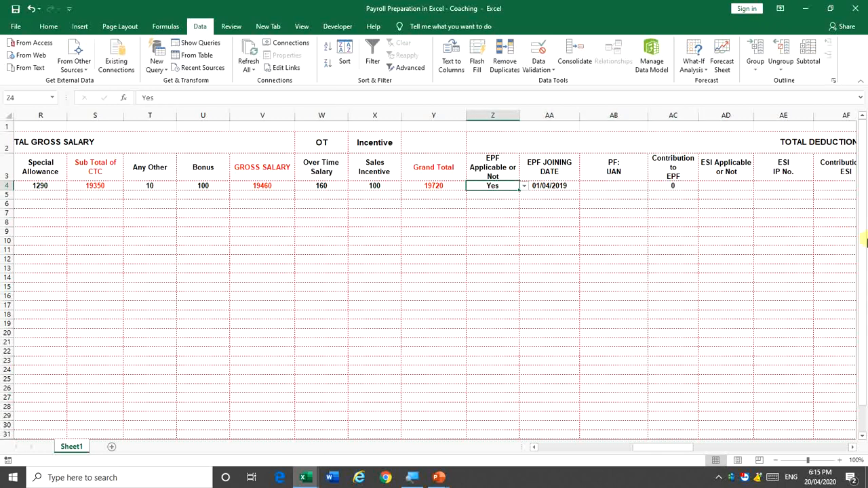
pyautogui.hotkey('alt', 'Down')
pyautogui.press('Down')
pyautogui.press('Return')
pyautogui.press('Right')
pyautogui.press('Right')
pyautogui.press('Right')
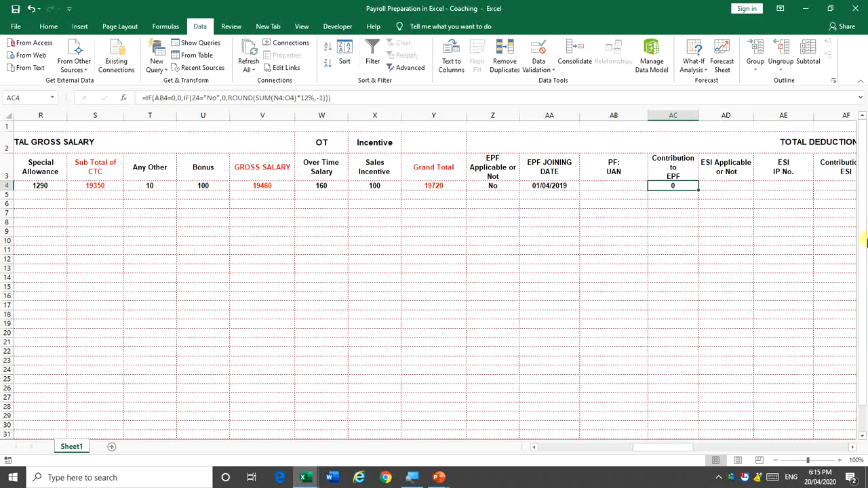
# Edit AC4's formula so it returns "Not Regd" instead of 0 when Z4 is "No"
pyautogui.press('Left')
pyautogui.press('Left')
pyautogui.press('Left')
pyautogui.press('Right')
pyautogui.press('Right')
pyautogui.press('Right')
pyautogui.press('F2')
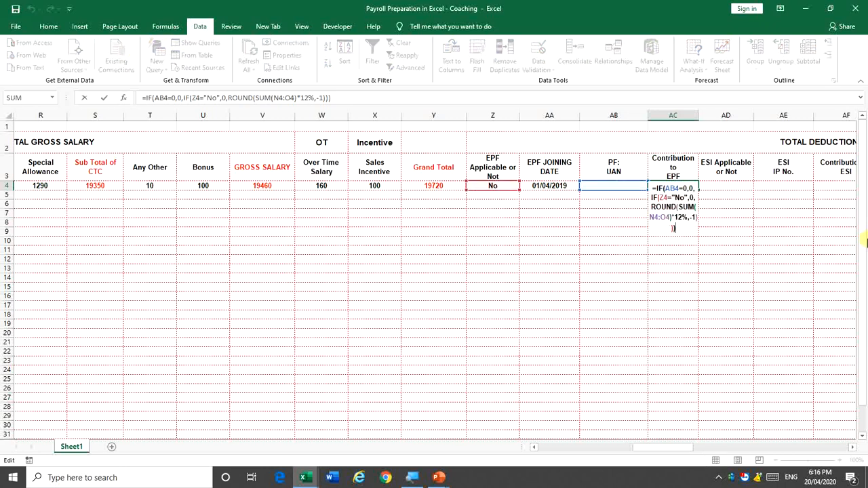
pyautogui.press('Up')
pyautogui.press('Up')
pyautogui.press('Up')
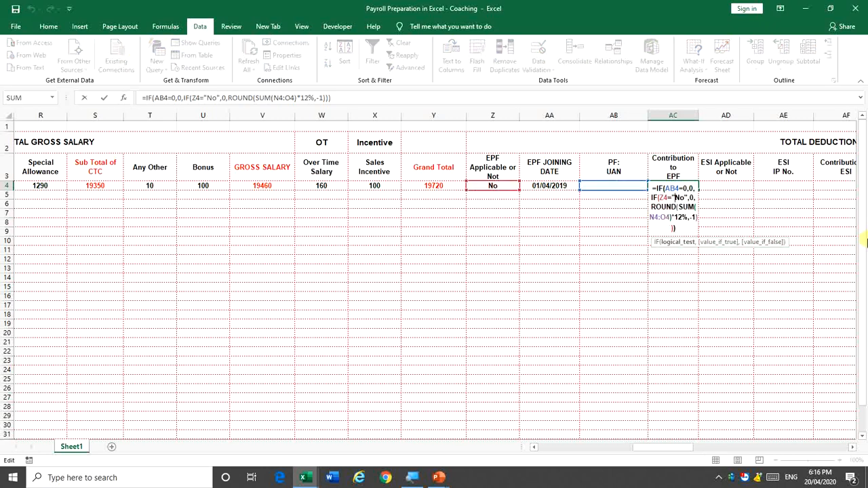
pyautogui.press('Right')
pyautogui.press('Right')
pyautogui.press('Right')
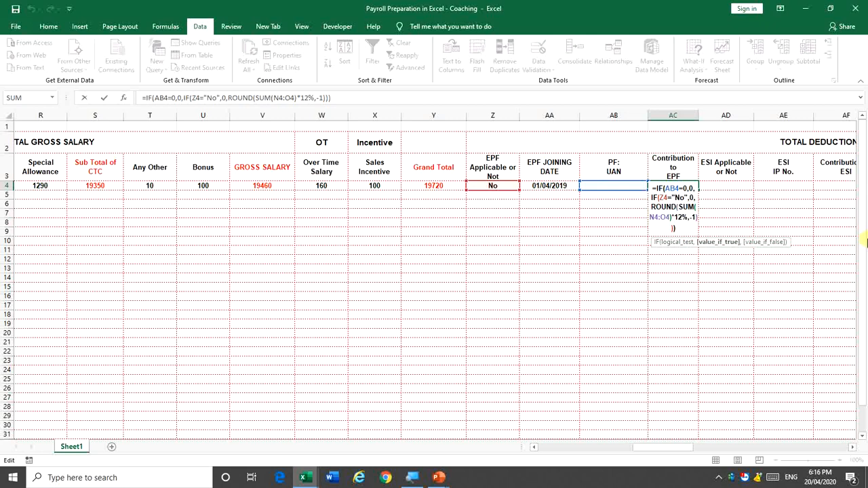
pyautogui.press('Delete')
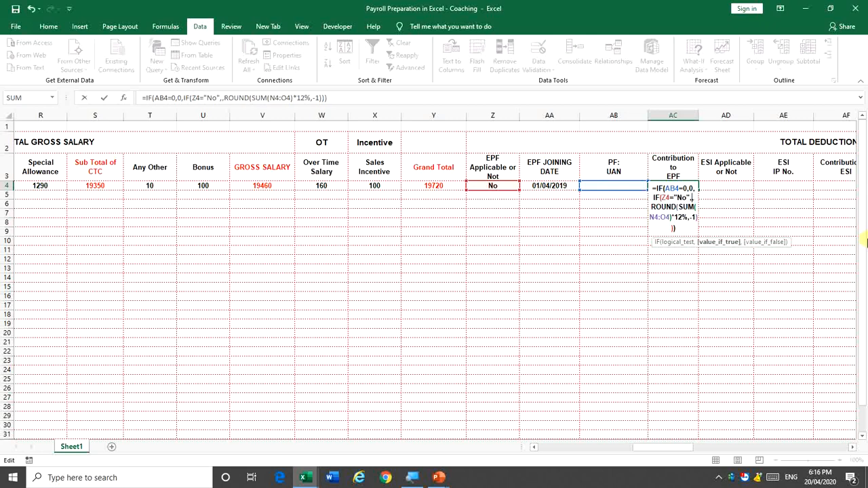
pyautogui.write('"No')
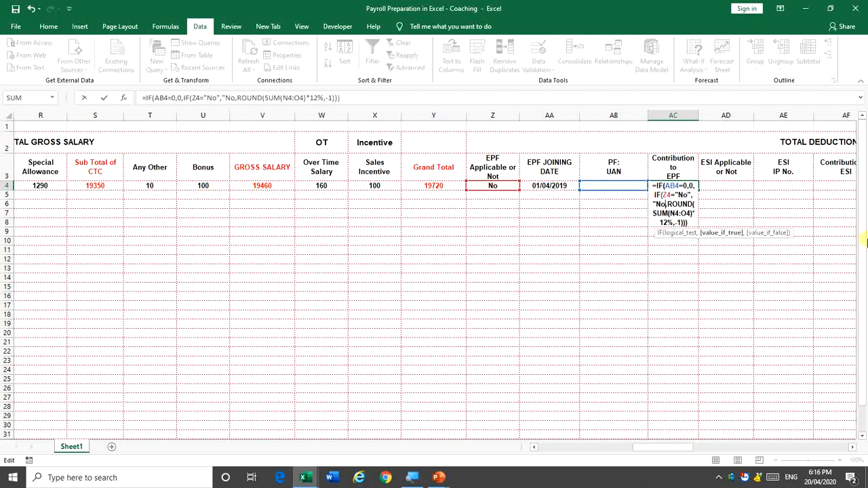
pyautogui.write('t ')
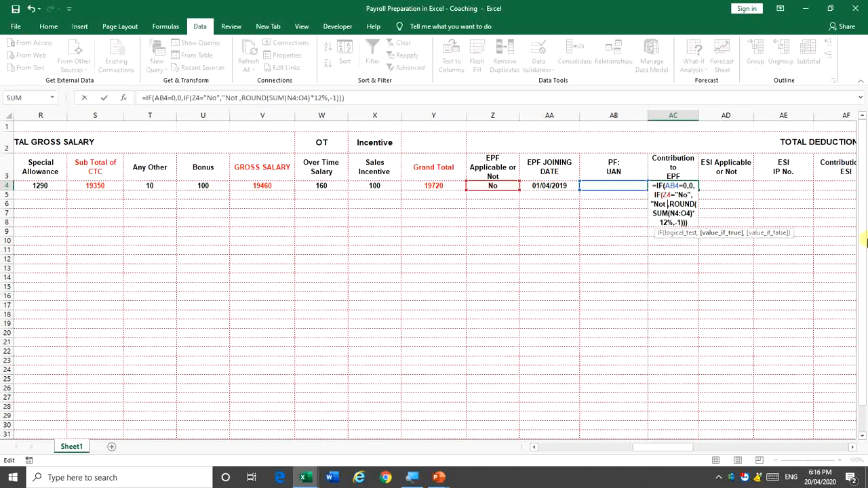
pyautogui.write('Regd')
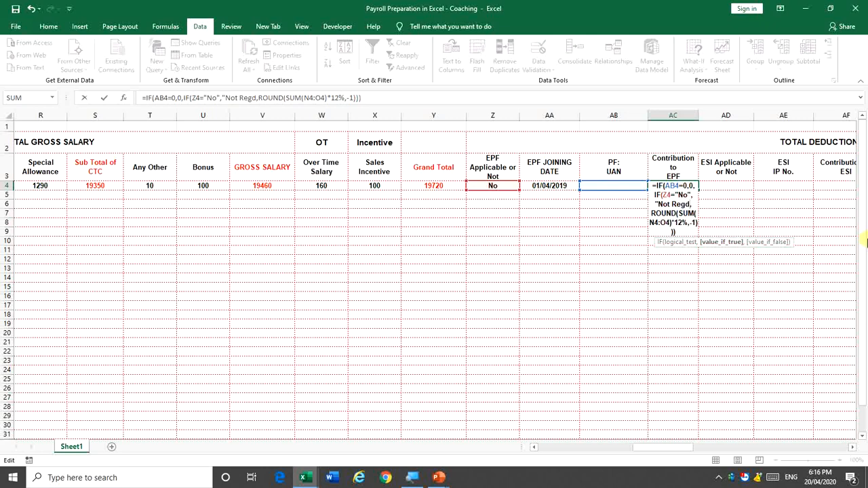
pyautogui.write('"')
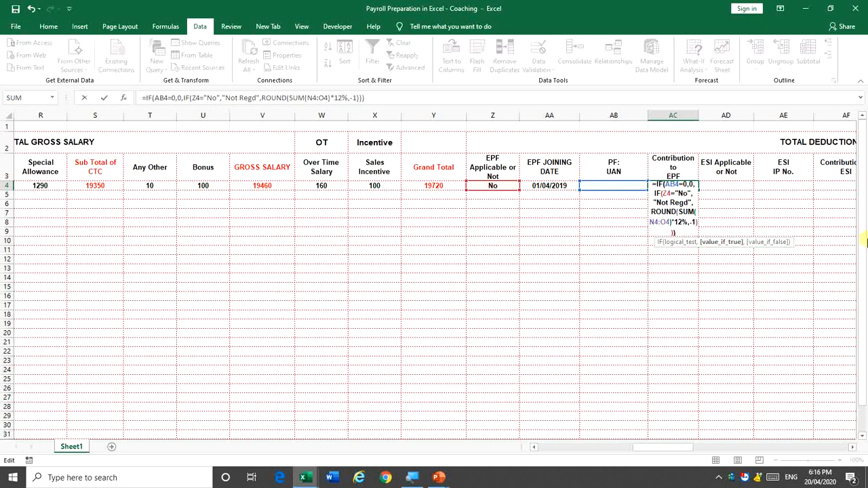
pyautogui.hotkey('ctrl', 'Return')
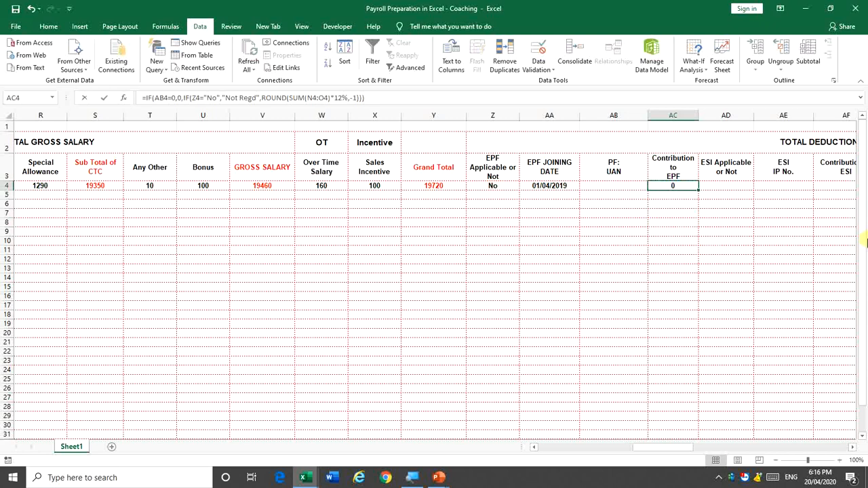
pyautogui.press('F2')
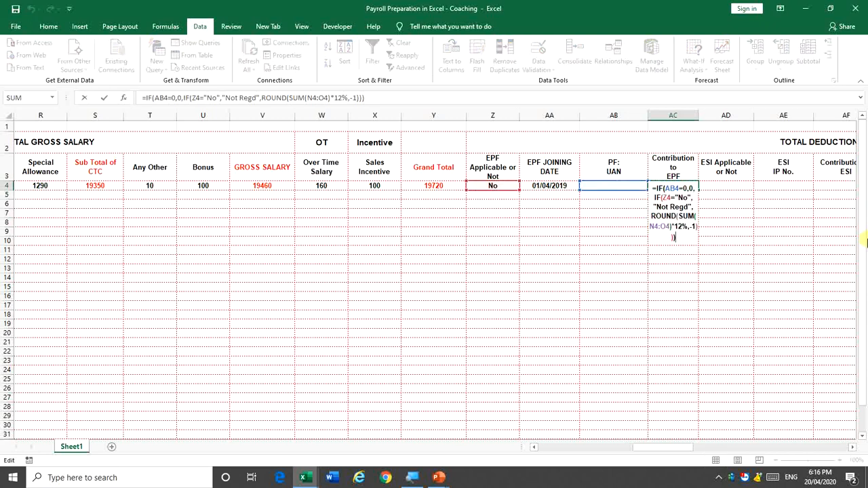
pyautogui.hotkey('ctrl', 'Return')
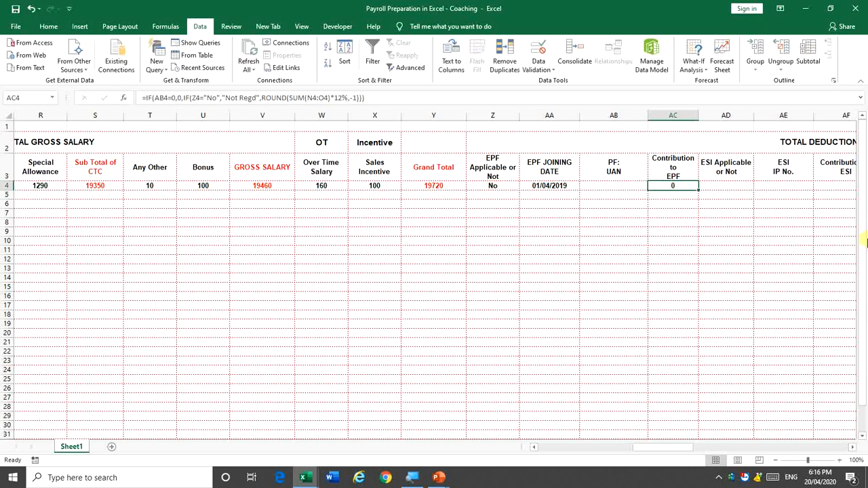
# Enter 1 as a test UAN in AB4
pyautogui.press('Left')
pyautogui.write('1')
pyautogui.press('Return')
pyautogui.press('Up')
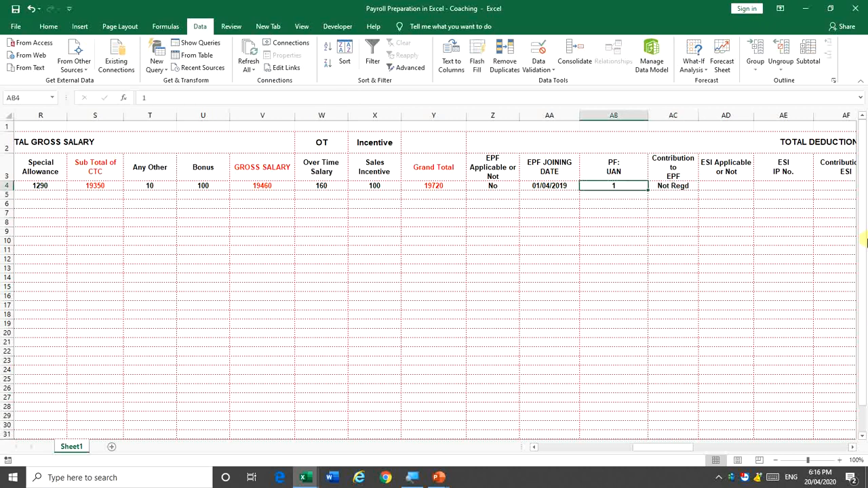
pyautogui.press('Right')
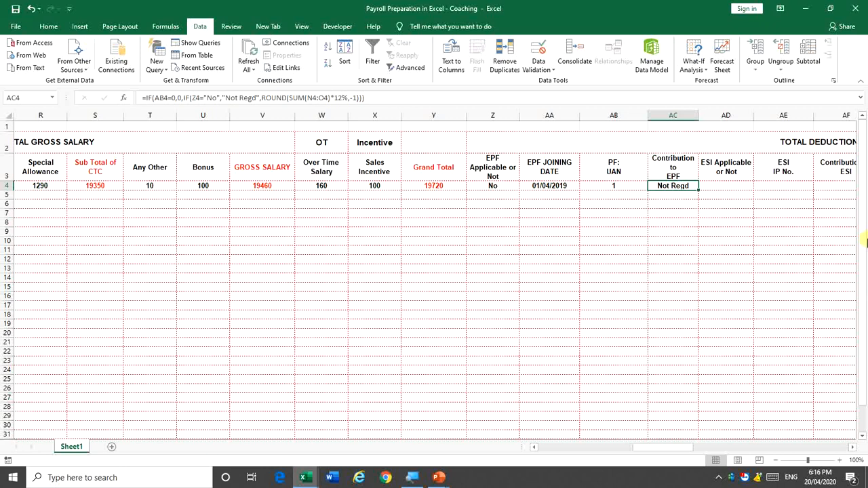
# Switch EPF Applicable in Z4 between Yes and No to test the AC4 contribution result
pyautogui.press('Left')
pyautogui.press('Left')
pyautogui.press('Left')
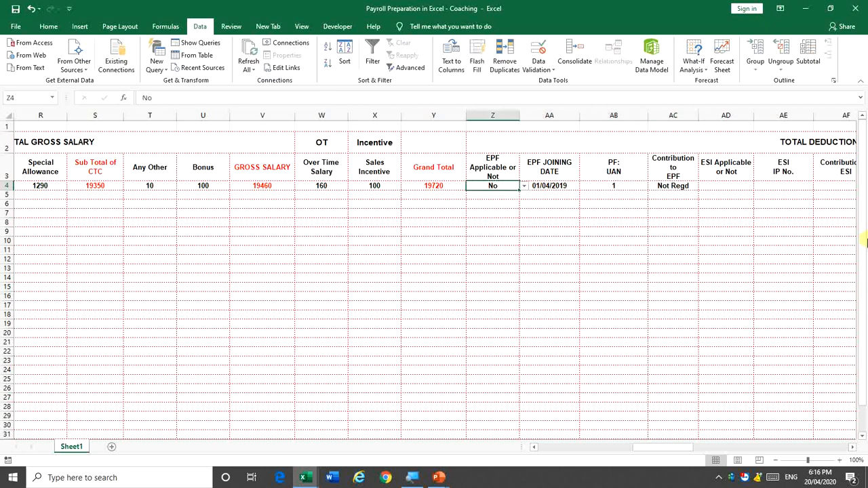
pyautogui.hotkey('alt', 'Down')
pyautogui.press('Up')
pyautogui.press('Return')
pyautogui.hotkey('alt', 'Down')
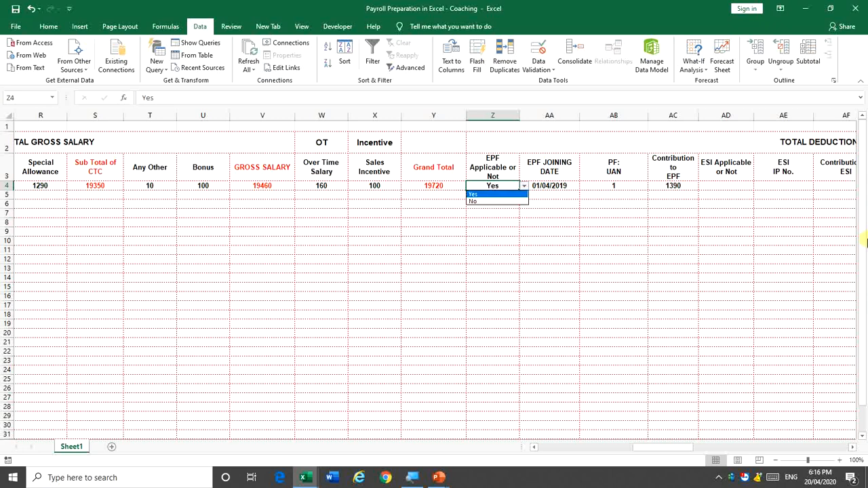
pyautogui.press('Down')
pyautogui.press('Return')
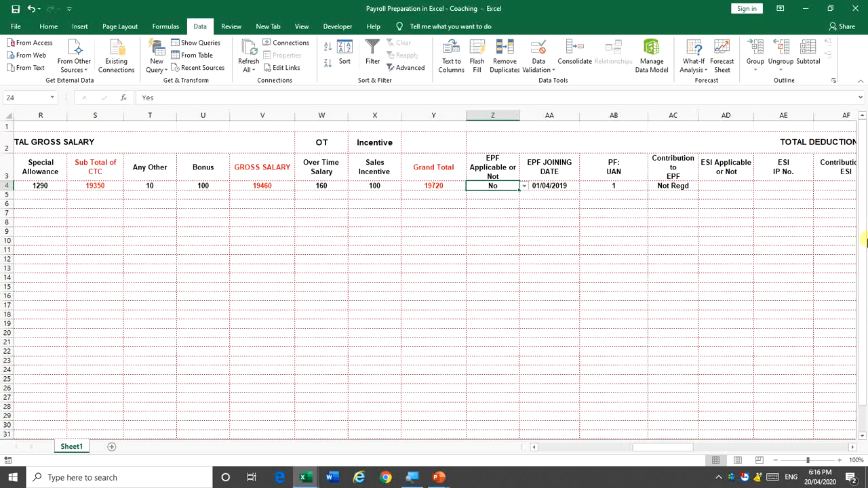
pyautogui.hotkey('alt', 'Down')
pyautogui.press('Return')
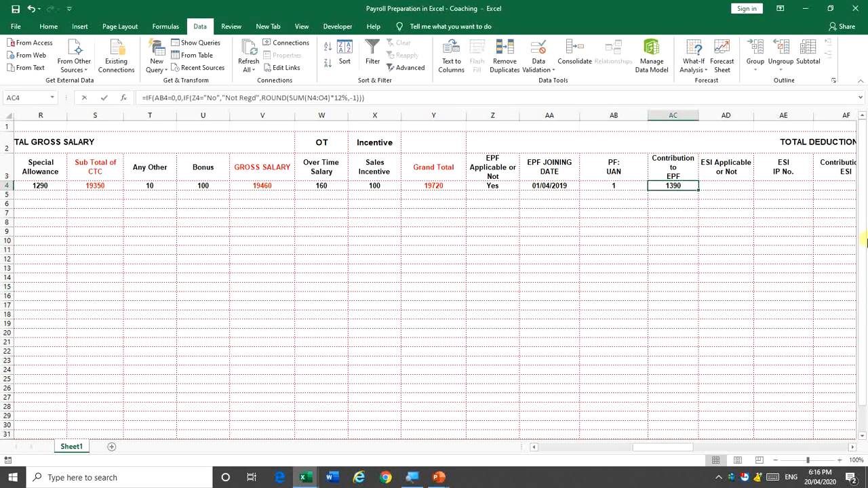
# Review the AC4 EPF contribution formula without changes, then move toward the ESI columns
pyautogui.press('F2')
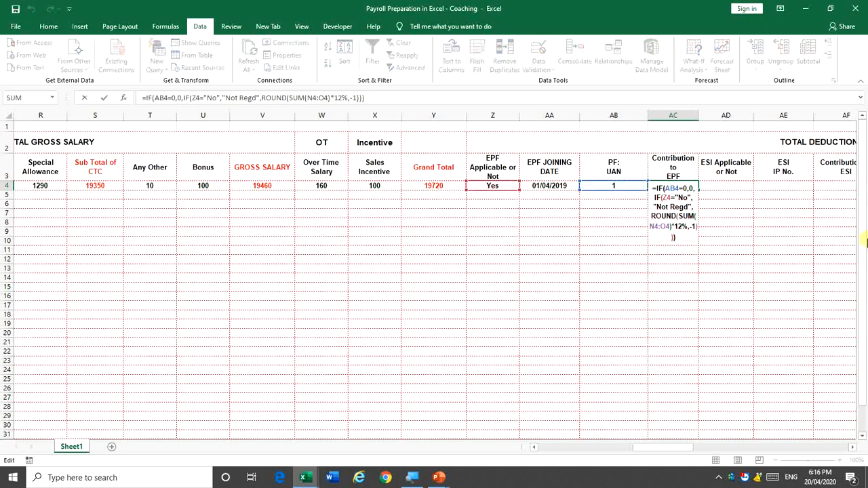
pyautogui.press('Escape')
pyautogui.press('Left')
pyautogui.press('Left')
pyautogui.press('Left')
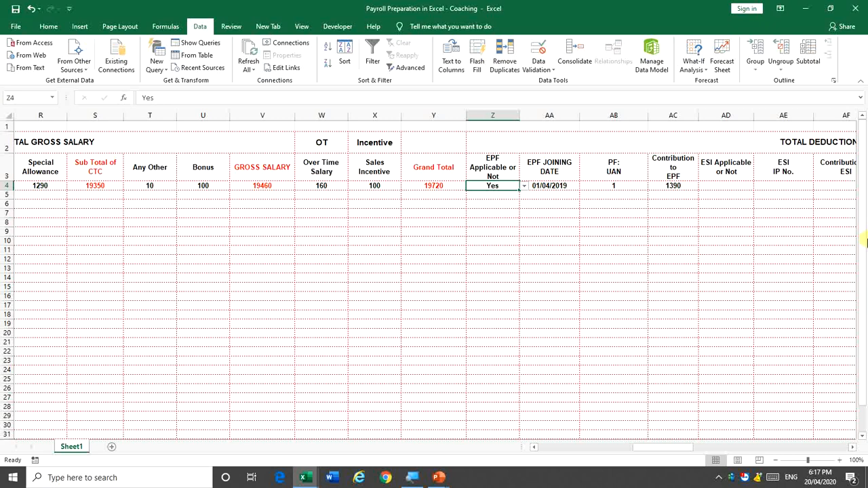
pyautogui.press('Right')
pyautogui.press('Right')
pyautogui.press('Right')
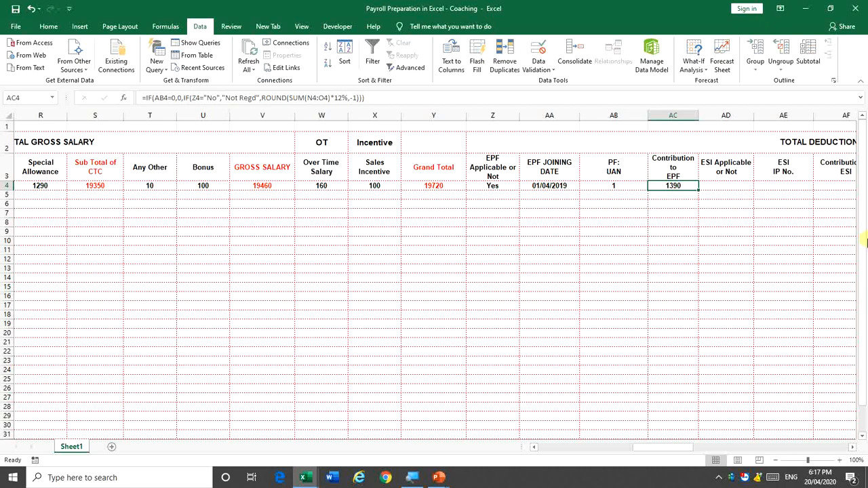
pyautogui.press('Right')
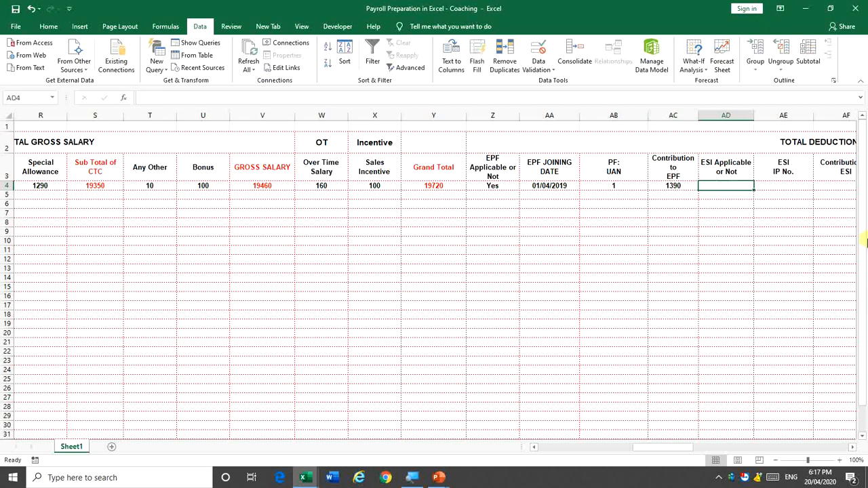
pyautogui.press('Right')
pyautogui.press('Right')
pyautogui.press('Right')
pyautogui.press('Left')
pyautogui.press('Left')
pyautogui.press('Left')
pyautogui.press('Left')
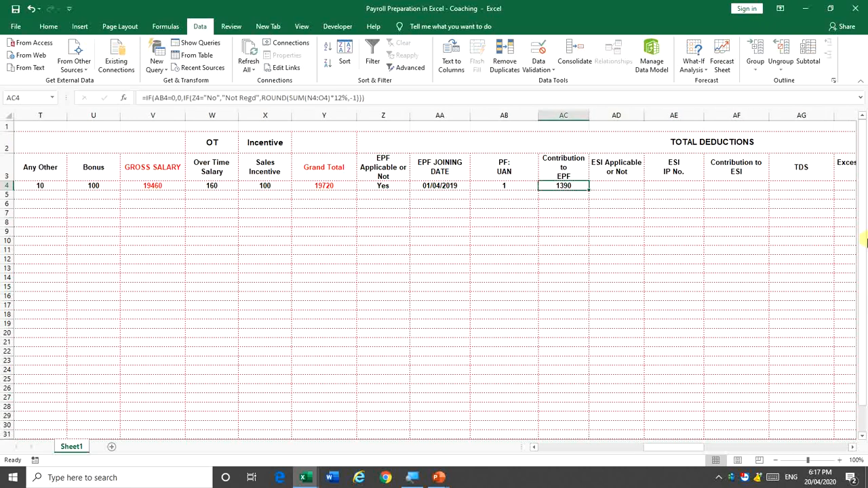
pyautogui.press('Right')
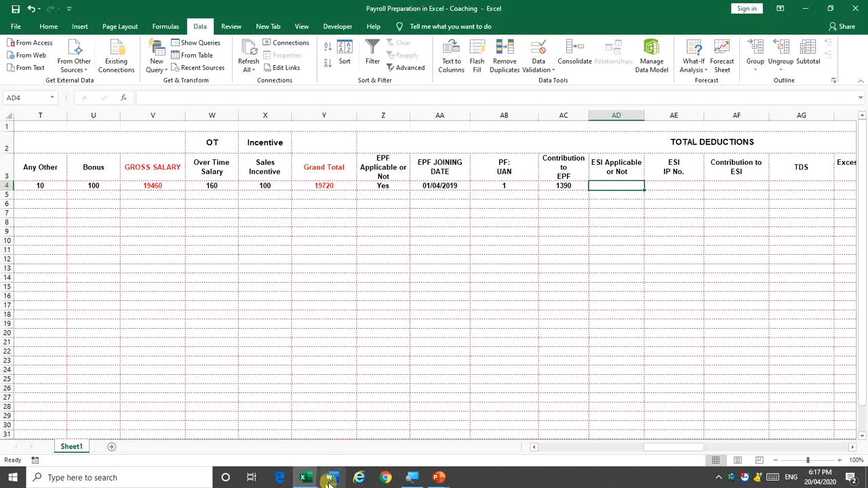
pyautogui.moveTo(307, 482)
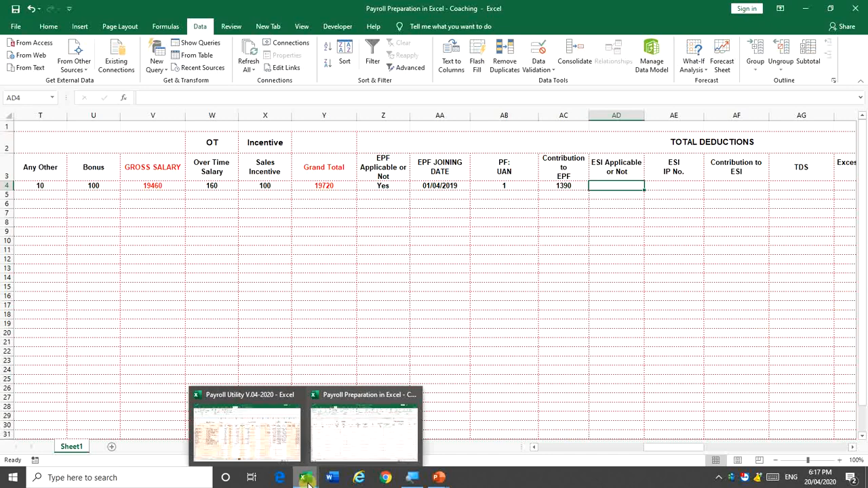
pyautogui.moveTo(648, 447); pyautogui.dragTo(771, 459)
pyautogui.moveTo(745, 460); pyautogui.dragTo(708, 458)
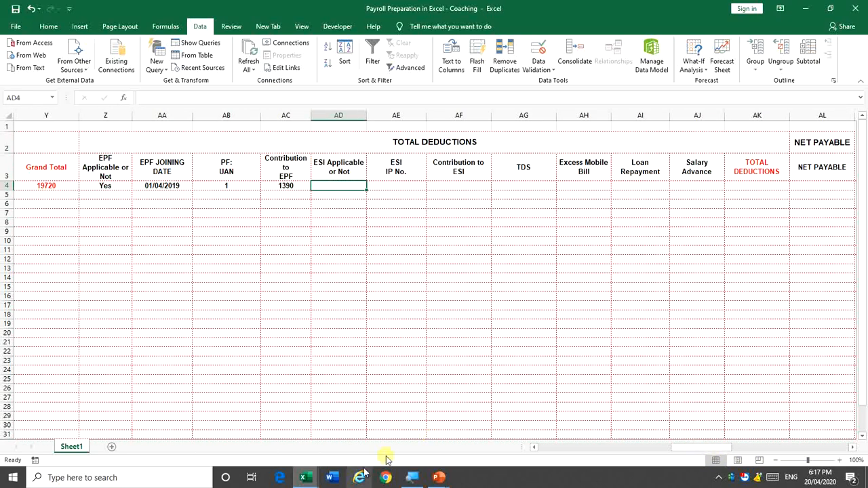
pyautogui.click(307, 479)
# In Payroll Utility, set the first employee's EPF to No, then back to Yes, restoring 1,800.00
pyautogui.click(254, 438)
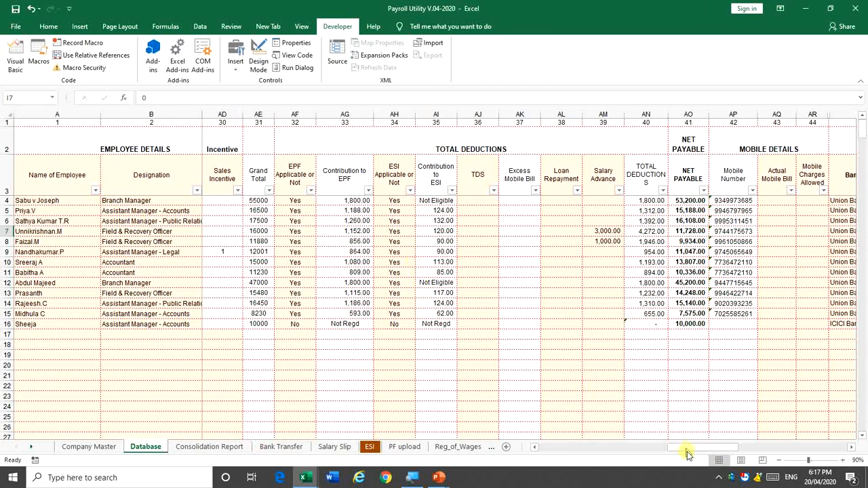
pyautogui.moveTo(681, 448); pyautogui.dragTo(515, 449)
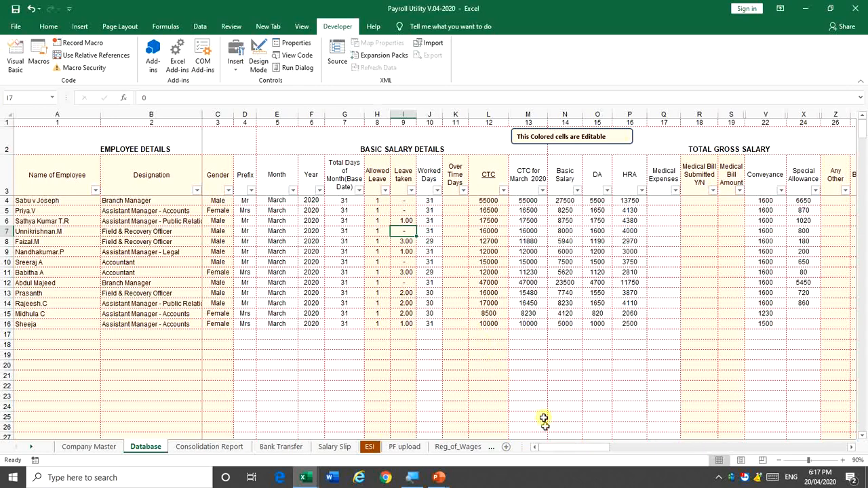
pyautogui.moveTo(555, 448); pyautogui.dragTo(641, 460)
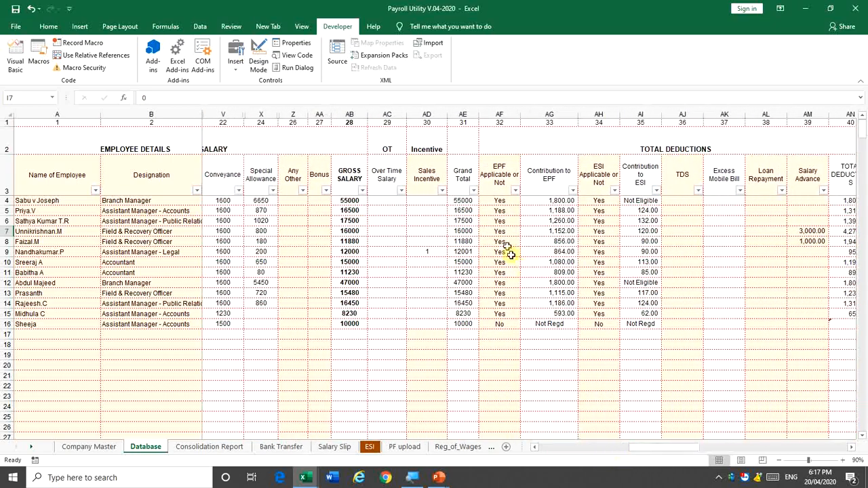
pyautogui.click(500, 200)
pyautogui.hotkey('alt', 'Down')
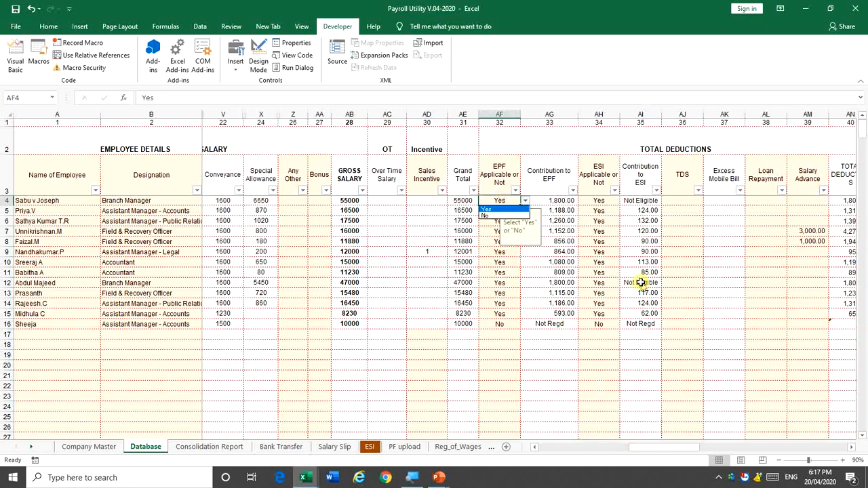
pyautogui.press('Down')
pyautogui.press('Return')
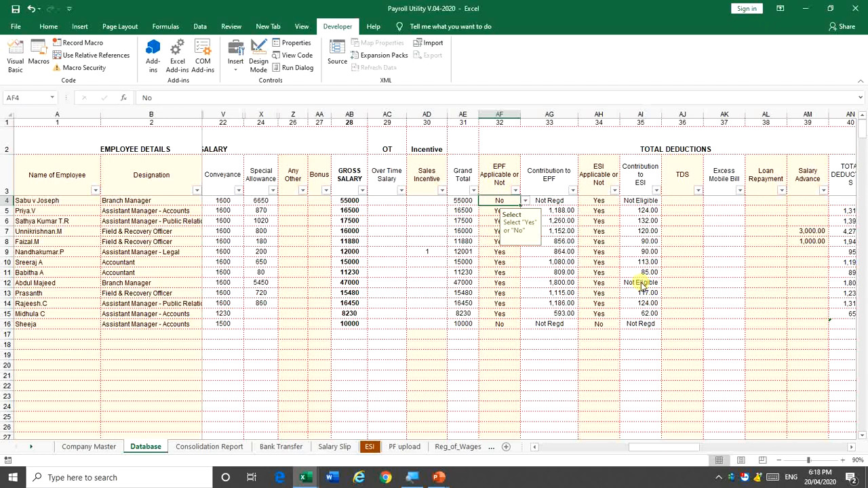
pyautogui.hotkey('alt', 'Down')
pyautogui.press('Up')
pyautogui.press('Return')
# Set the first employee's ESI applicability to No to see Not Regd, then back to Yes
pyautogui.press('Down')
pyautogui.press('Down')
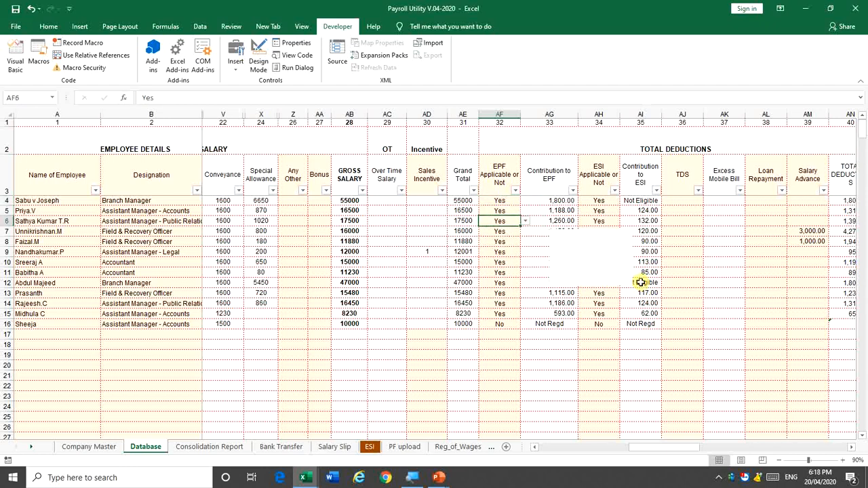
pyautogui.press('Right')
pyautogui.press('Right')
pyautogui.press('Up')
pyautogui.press('Up')
pyautogui.hotkey('alt', 'Down')
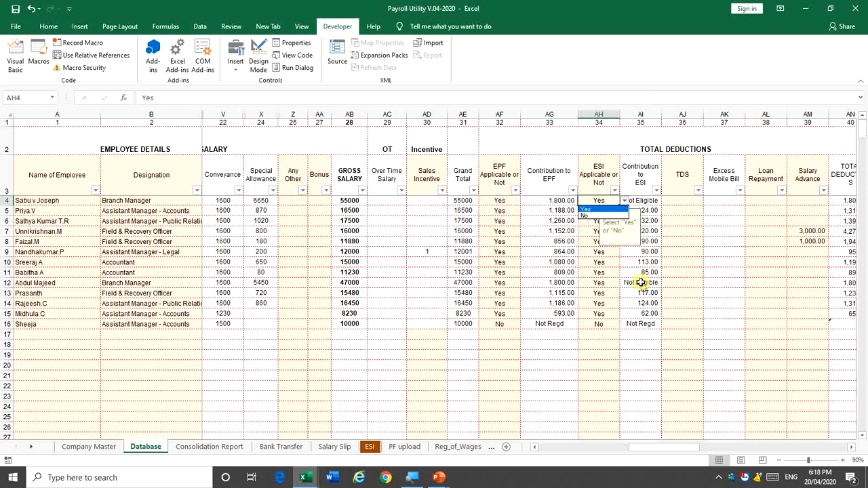
pyautogui.press('Down')
pyautogui.press('Return')
pyautogui.press('Return')
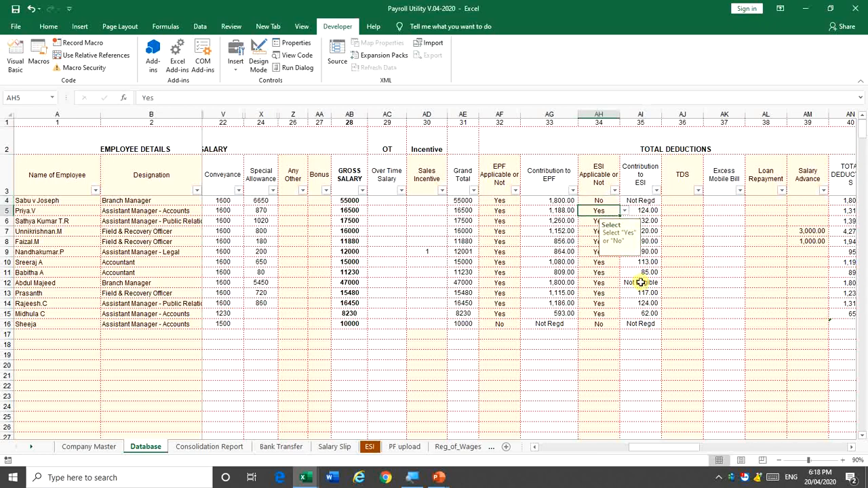
pyautogui.press('Up')
pyautogui.press('Right')
pyautogui.press('Left')
pyautogui.hotkey('alt', 'Down')
pyautogui.press('Return')
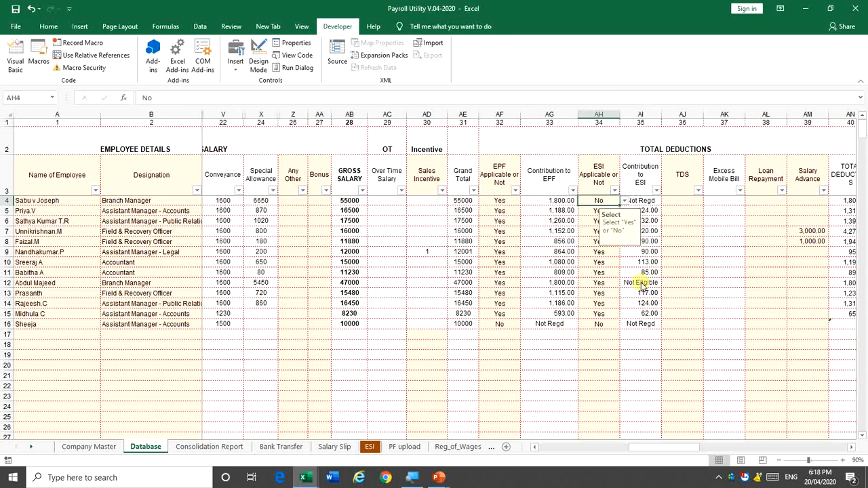
pyautogui.hotkey('alt', 'Down')
pyautogui.press('Escape')
pyautogui.hotkey('alt', 'Down')
pyautogui.press('Up')
pyautogui.press('Return')
pyautogui.press('Return')
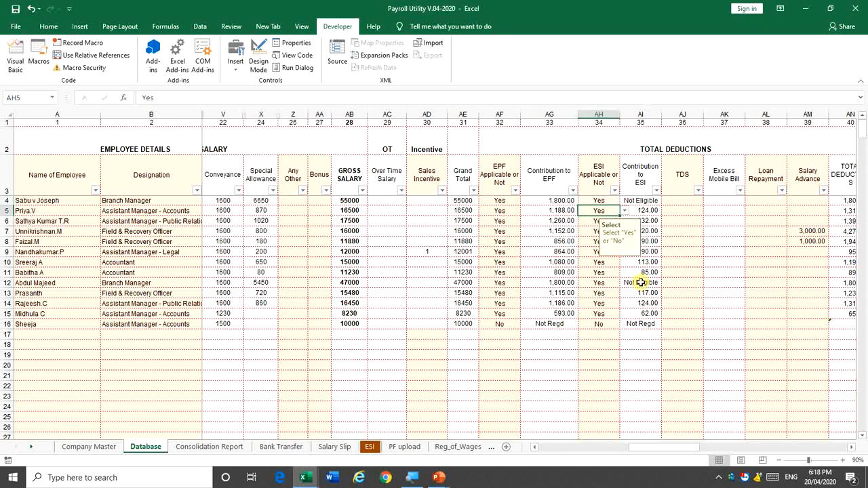
# Inspect the ESI contribution formula in AI4
pyautogui.click(643, 201)
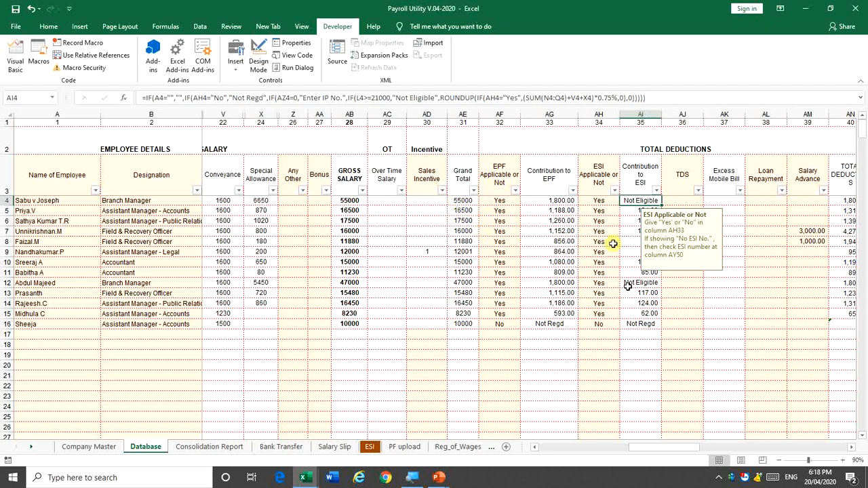
pyautogui.press('Left')
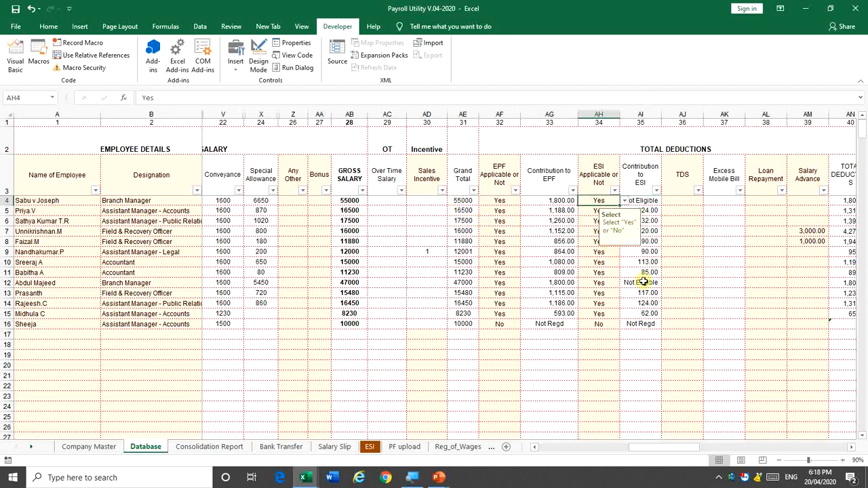
pyautogui.press('Right')
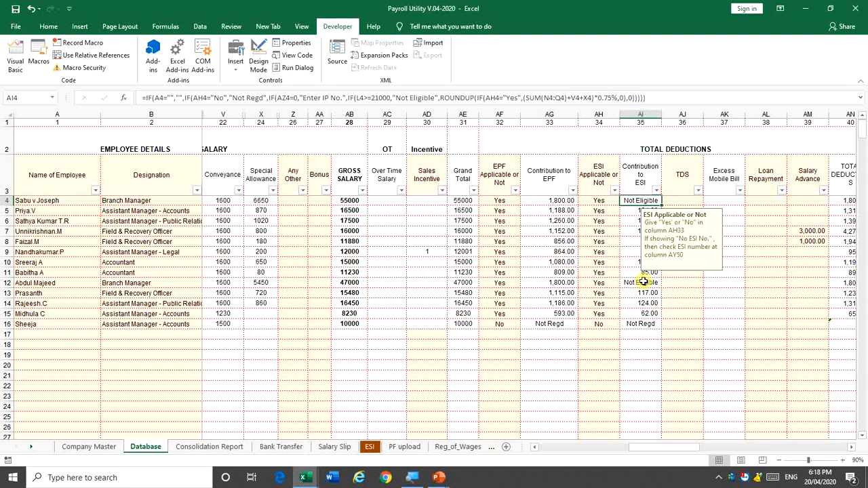
pyautogui.moveTo(672, 451); pyautogui.dragTo(405, 439)
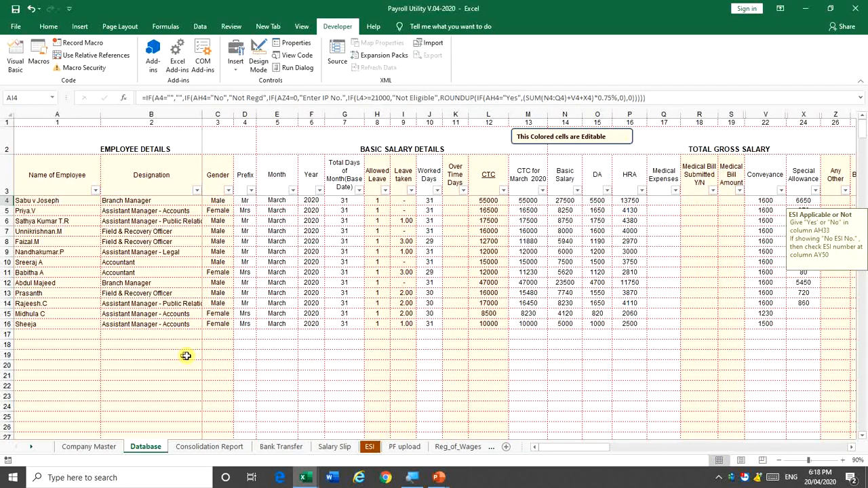
# Refresh the Consolidation Report salary pivot so employees appear under Manjeri and Palakkad
pyautogui.click(194, 447)
pyautogui.click(200, 199)
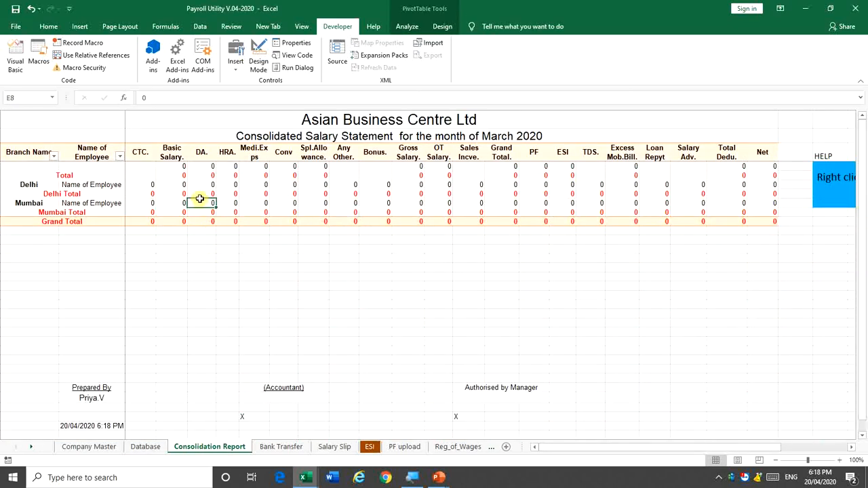
pyautogui.rightClick(200, 199)
pyautogui.click(222, 246)
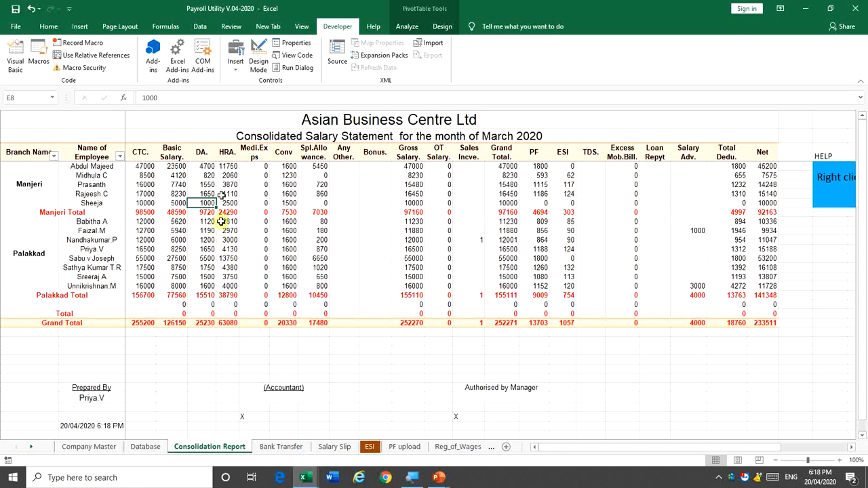
pyautogui.rightClick(225, 194)
pyautogui.click(236, 246)
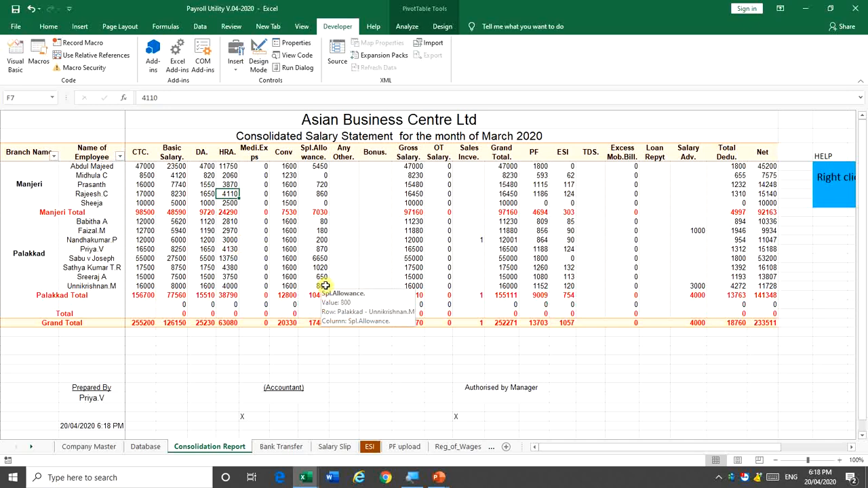
pyautogui.click(280, 449)
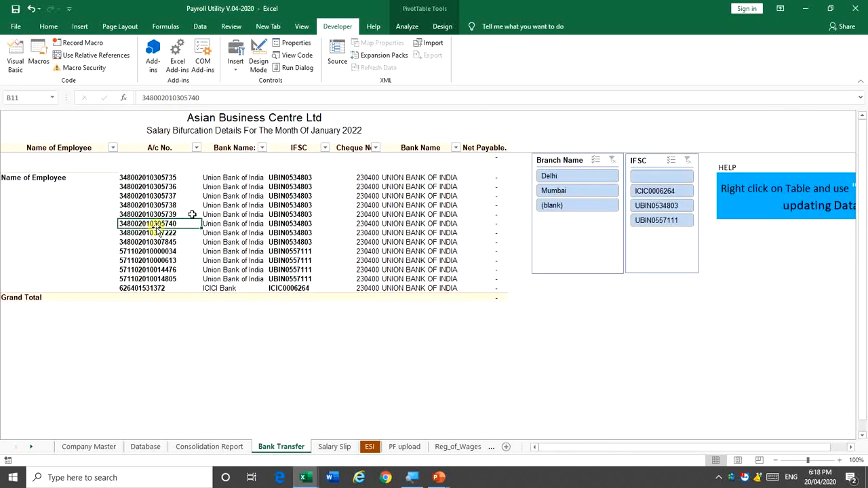
# Refresh the Bank Transfer pivot to list each employee's account, bank and net payable totalling 233,511.00
pyautogui.rightClick(178, 196)
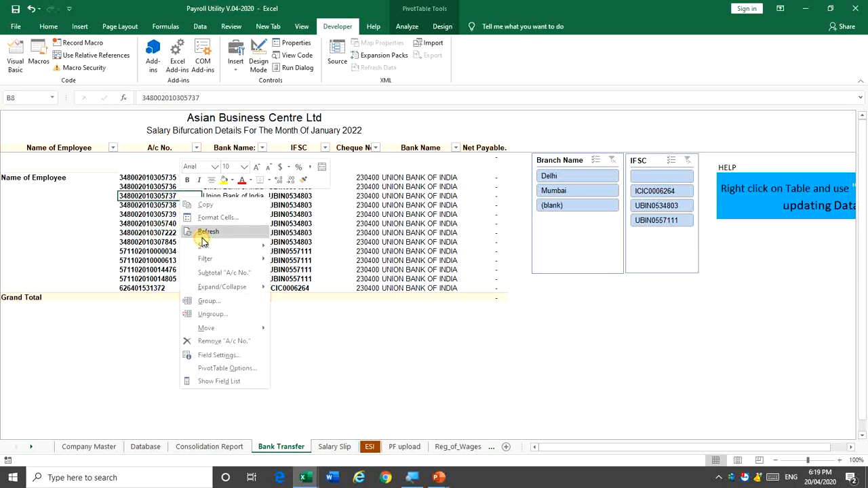
pyautogui.click(202, 236)
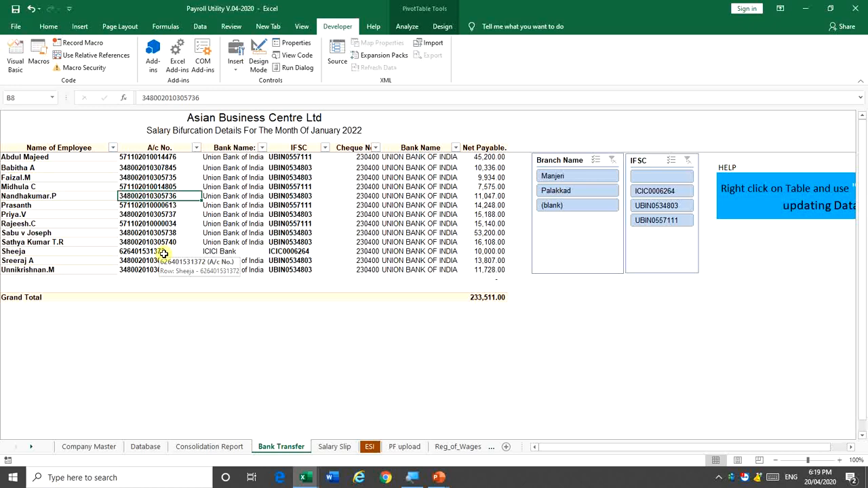
pyautogui.click(163, 253)
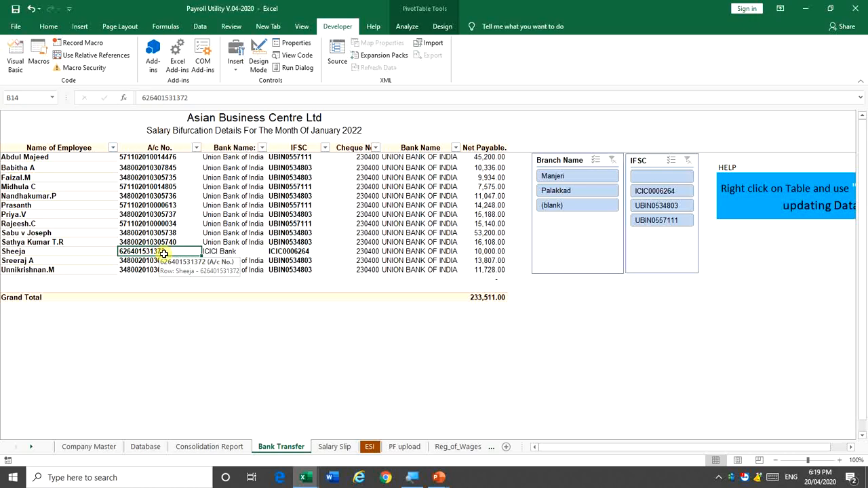
# Look over the Database and Consolidation Report sheets, then go to the Salary Slip sheet
pyautogui.click(146, 448)
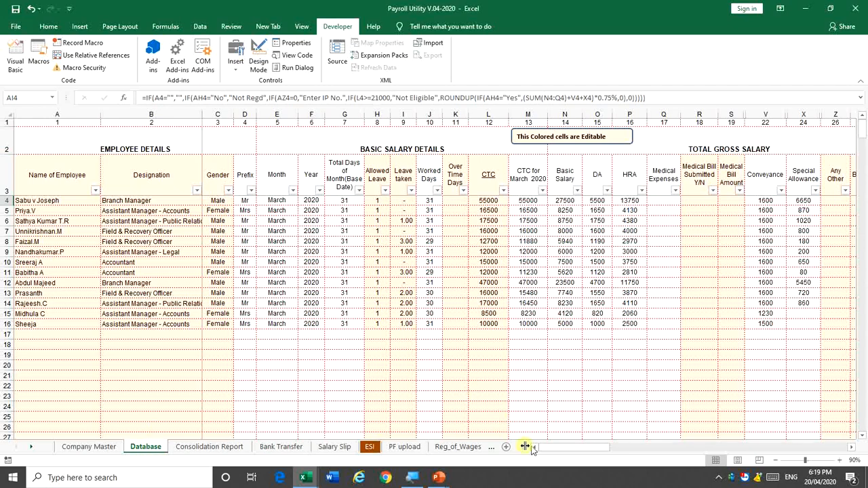
pyautogui.moveTo(549, 451)
pyautogui.mouseDown()
pyautogui.moveTo(591, 459)
pyautogui.moveTo(540, 454)
pyautogui.mouseUp()
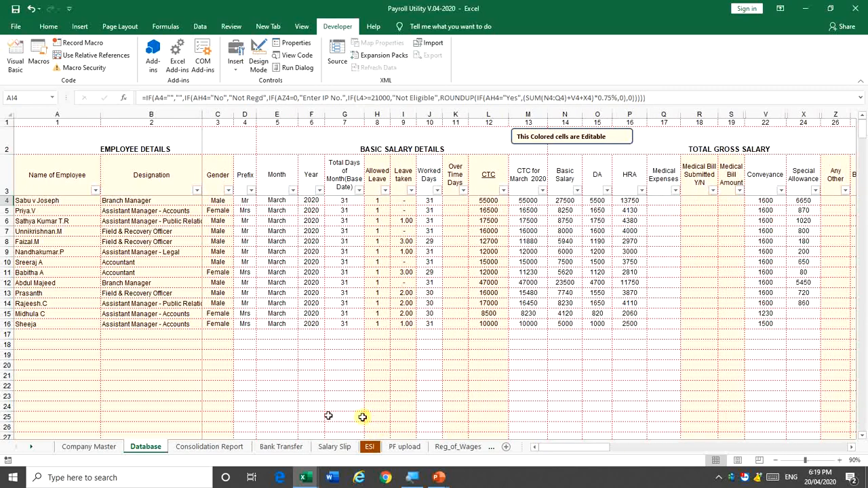
pyautogui.click(206, 448)
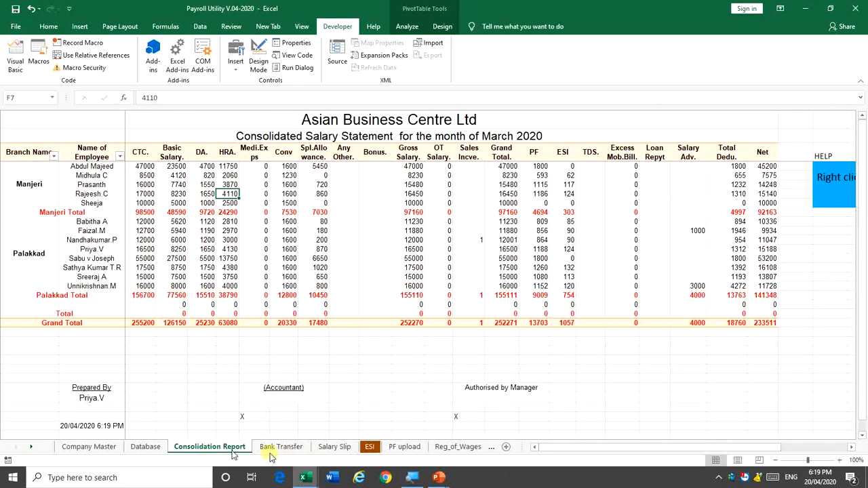
pyautogui.click(335, 447)
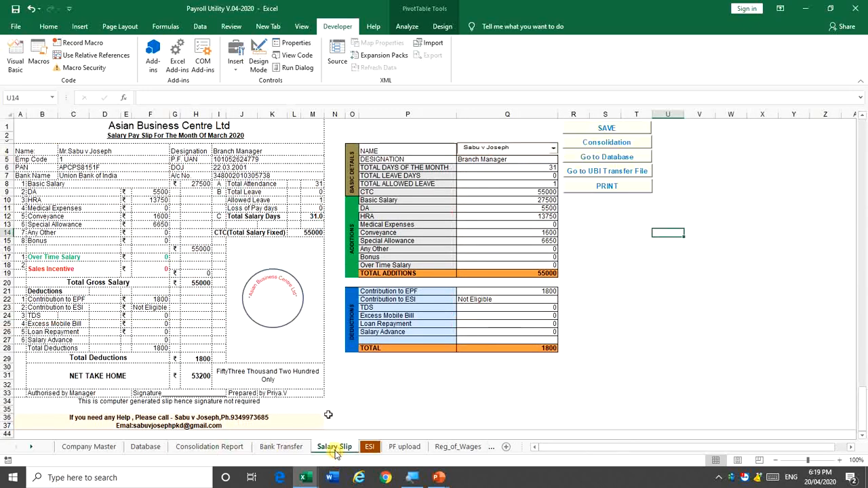
# Step the salary slip through several employees, ending on the Field & Recovery Officer
pyautogui.click(554, 149)
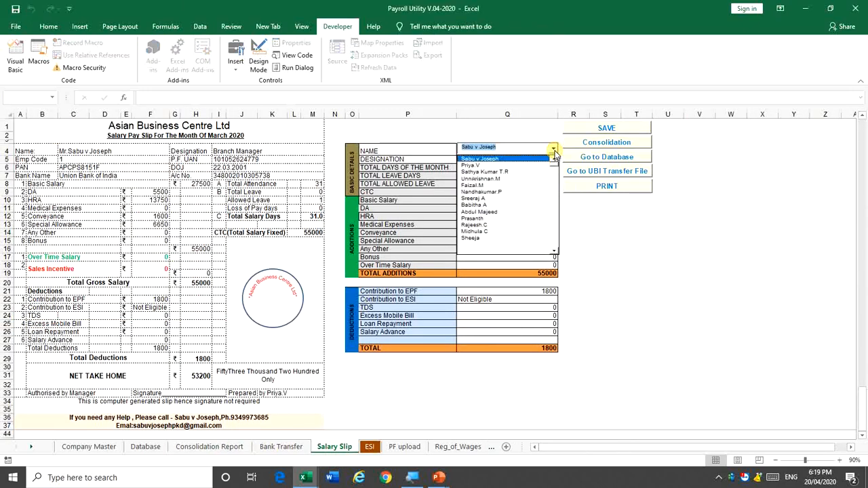
pyautogui.click(526, 164)
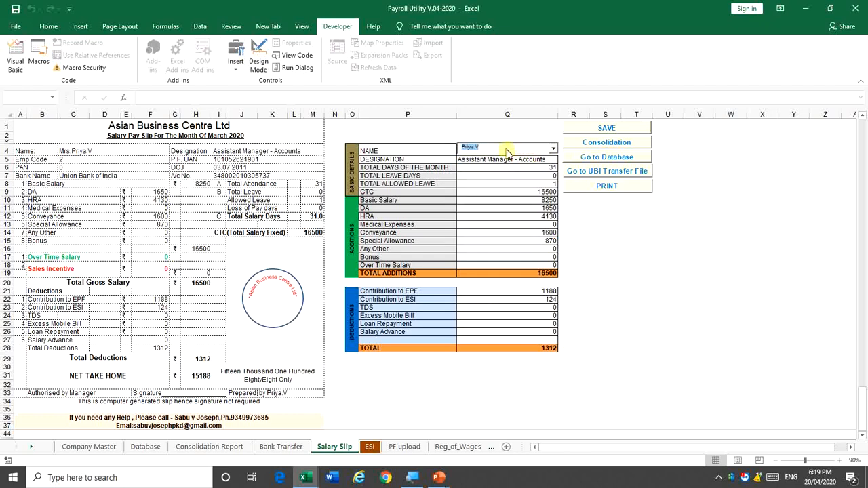
pyautogui.press('Up')
pyautogui.press('Down')
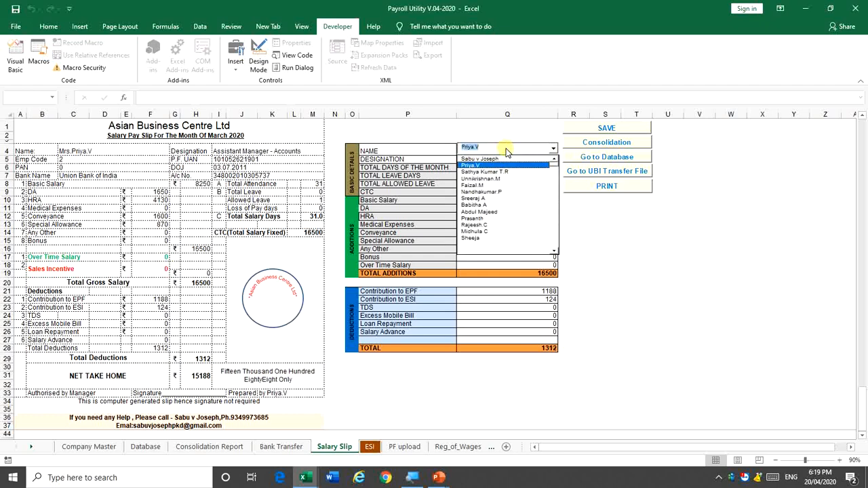
pyautogui.press('Down')
pyautogui.press('Down')
pyautogui.press('Down')
pyautogui.press('Down')
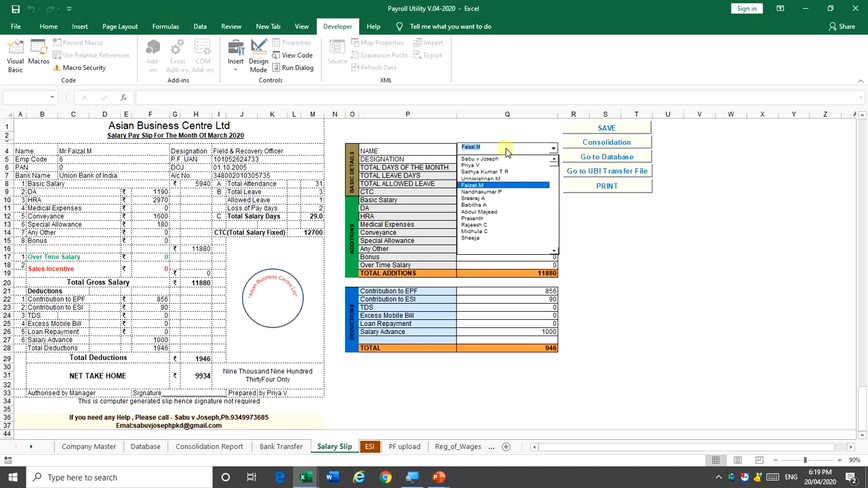
pyautogui.press('Down')
pyautogui.press('Down')
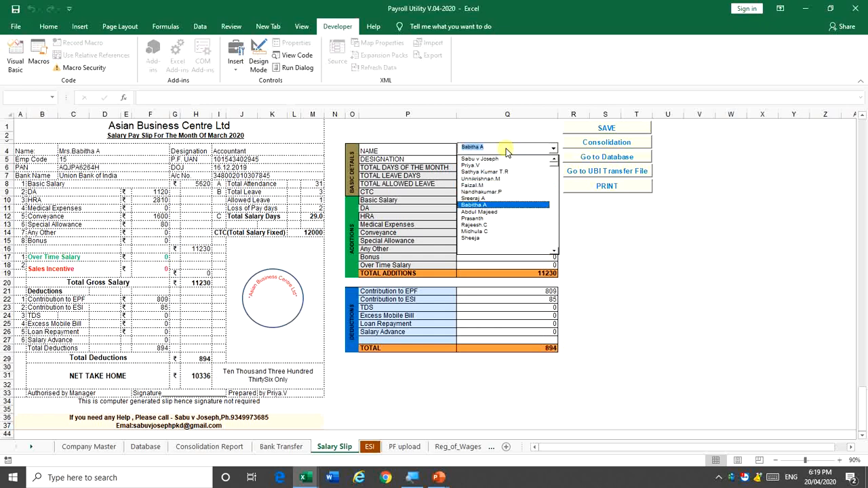
pyautogui.press('Up')
pyautogui.press('Up')
pyautogui.press('Up')
pyautogui.press('Up')
pyautogui.press('Up')
pyautogui.press('Up')
pyautogui.press('Up')
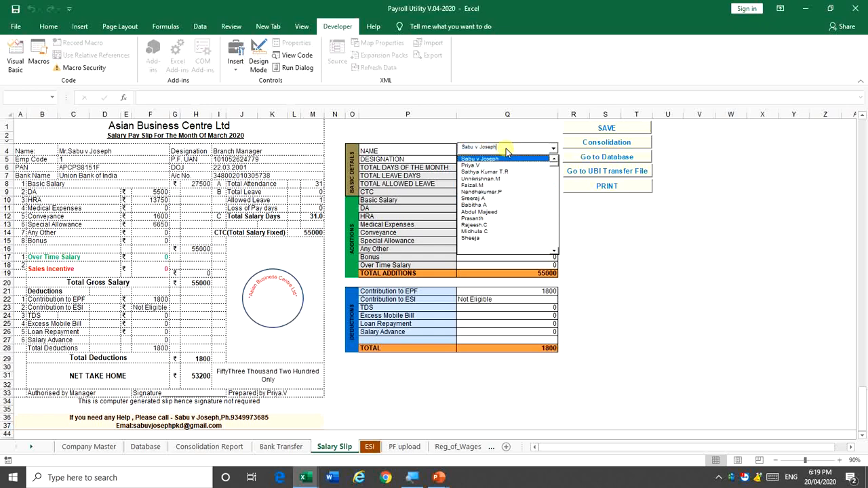
pyautogui.press('Return')
pyautogui.press('Down')
pyautogui.press('Down')
pyautogui.press('Down')
pyautogui.press('Down')
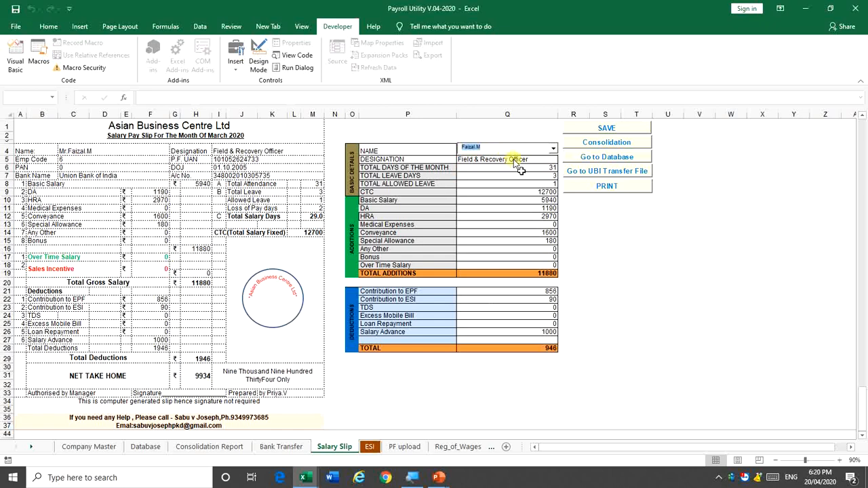
# Check the Special Allowance lookup formula and open the slip's print preview
pyautogui.click(531, 230)
pyautogui.click(528, 238)
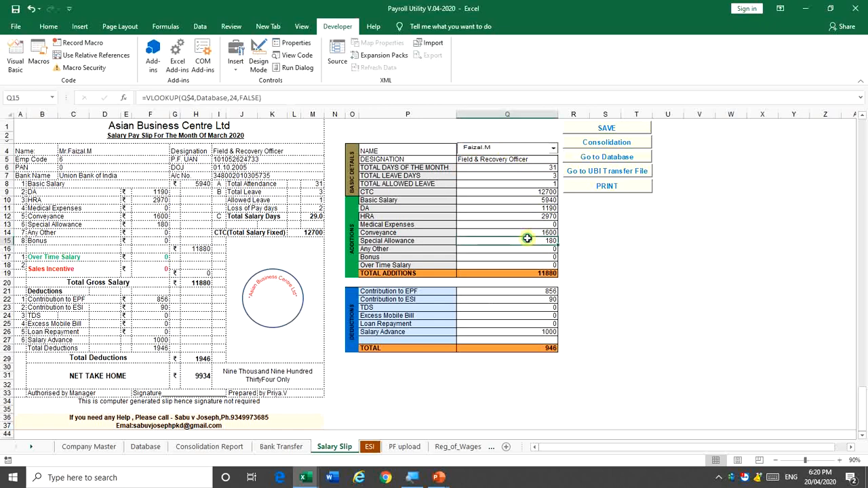
pyautogui.hotkey('ctrl', 'p')
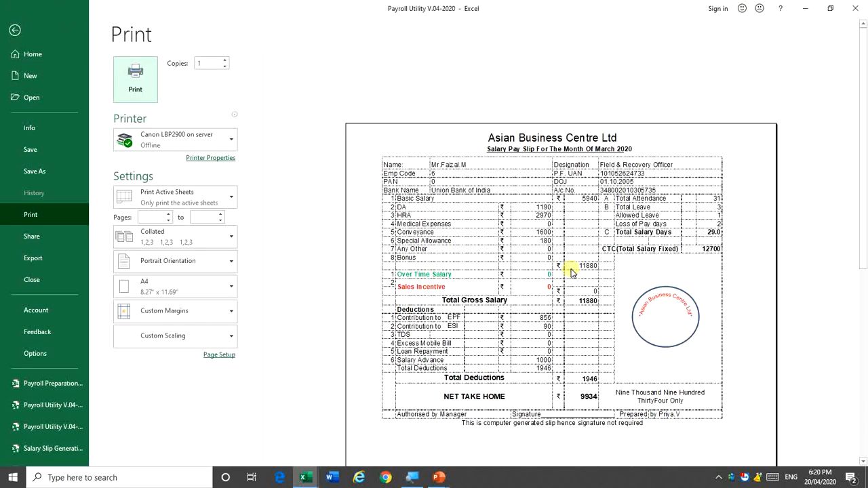
# Close the print preview and go to the top of the employee name list
pyautogui.press('Escape')
pyautogui.click(495, 148)
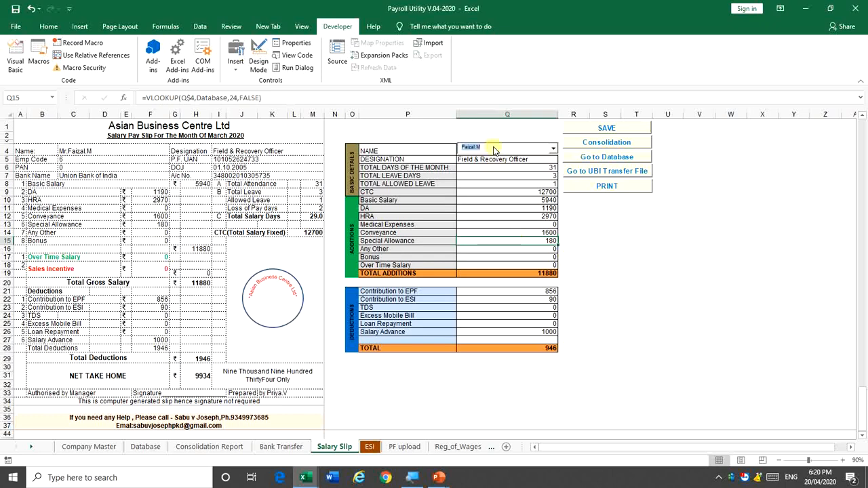
pyautogui.click(496, 148)
pyautogui.press('Up')
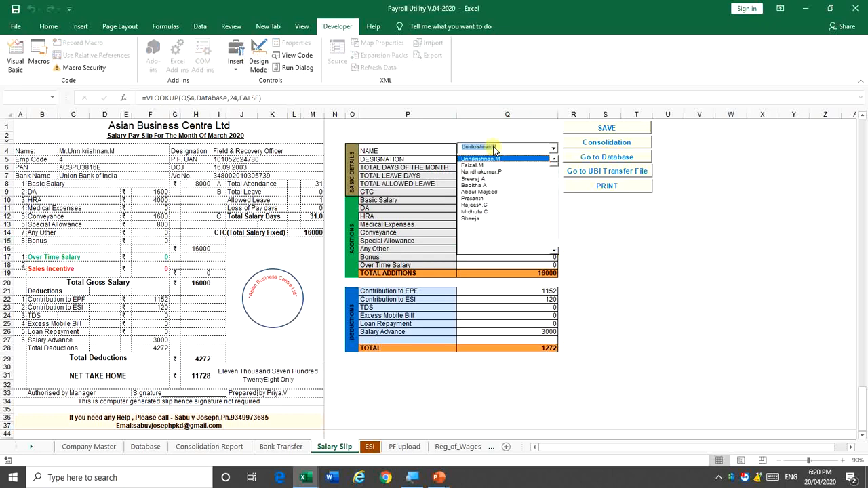
pyautogui.press('Up')
pyautogui.press('Up')
pyautogui.press('Up')
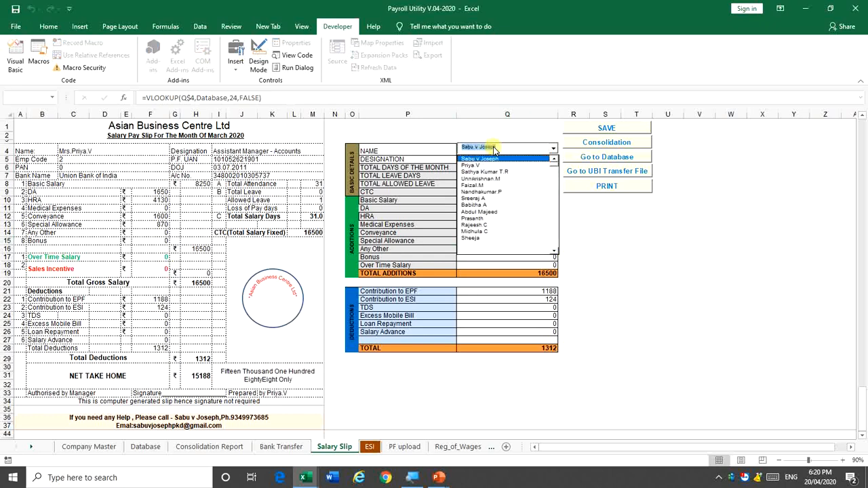
pyautogui.press('Up')
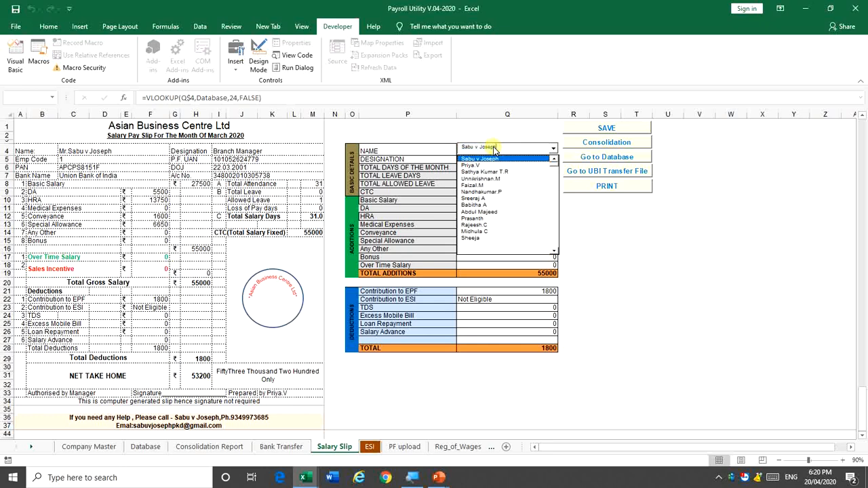
# Browse down through every employee's slip, then return to the first employee's slip
pyautogui.press('Down')
pyautogui.press('Down')
pyautogui.press('Down')
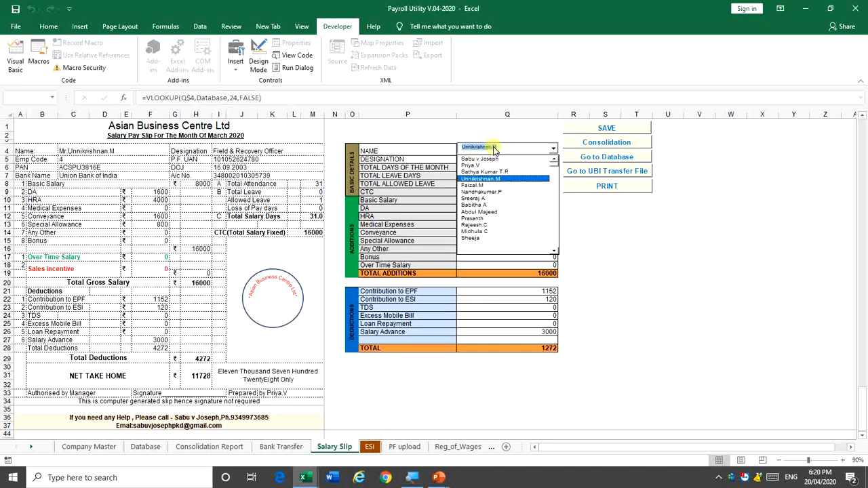
pyautogui.press('Down')
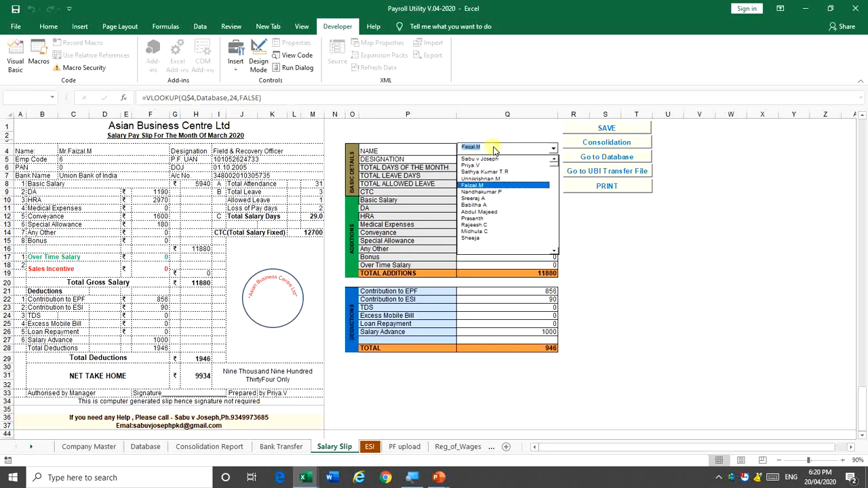
pyautogui.press('Down')
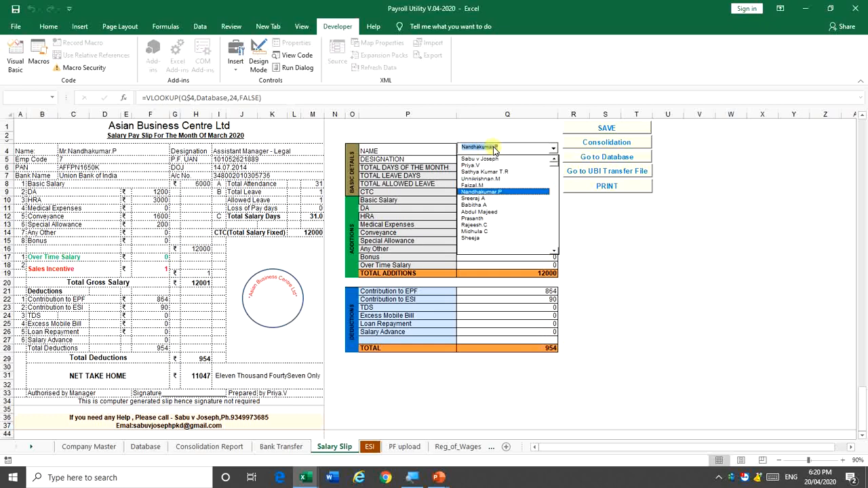
pyautogui.press('Down')
pyautogui.press('Down')
pyautogui.press('Down')
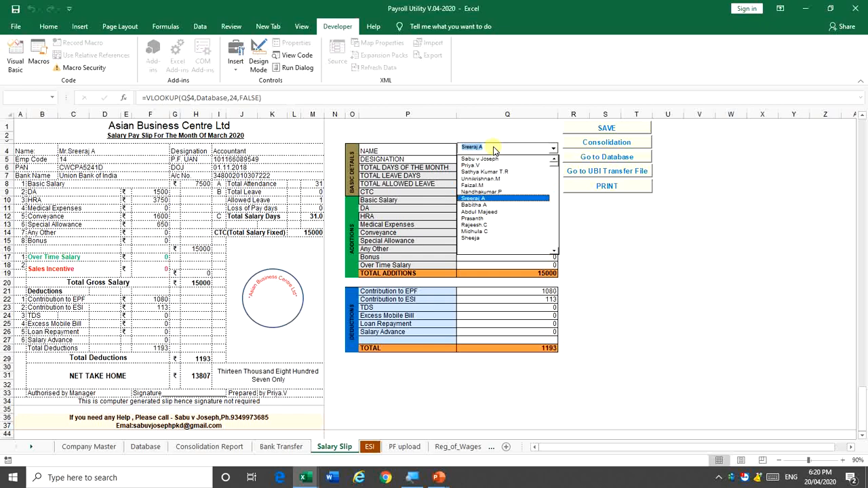
pyautogui.press('Down')
pyautogui.press('Down')
pyautogui.press('Down')
pyautogui.press('Down')
pyautogui.press('Down')
pyautogui.press('Down')
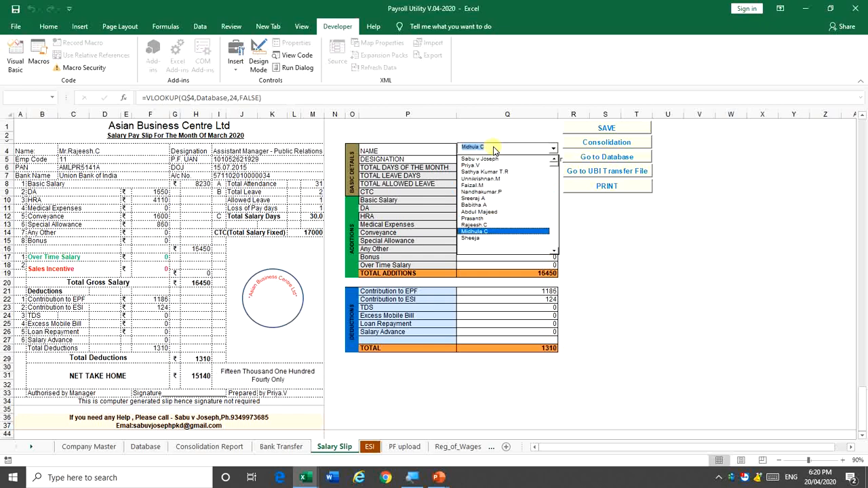
pyautogui.press('Up')
pyautogui.press('Up')
pyautogui.press('Up')
pyautogui.press('Up')
pyautogui.press('Up')
pyautogui.press('Up')
pyautogui.press('Up')
pyautogui.press('Up')
pyautogui.press('Up')
pyautogui.press('Up')
pyautogui.press('Up')
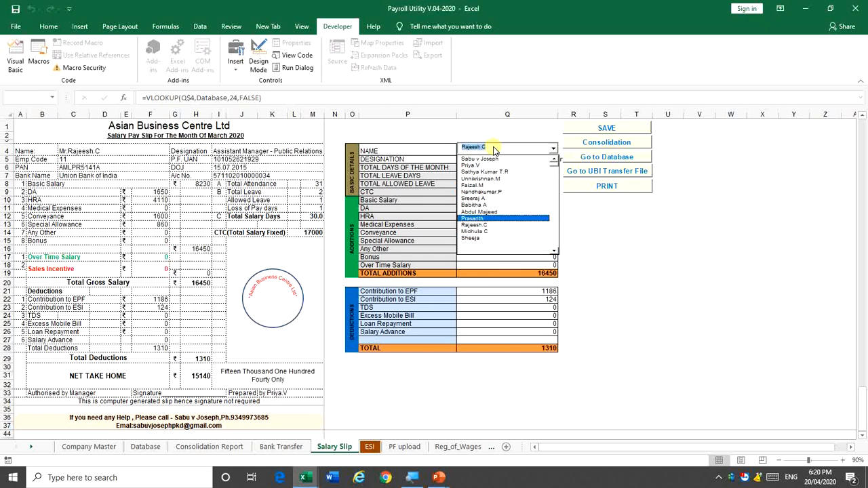
pyautogui.press('Up')
pyautogui.press('Up')
pyautogui.press('Up')
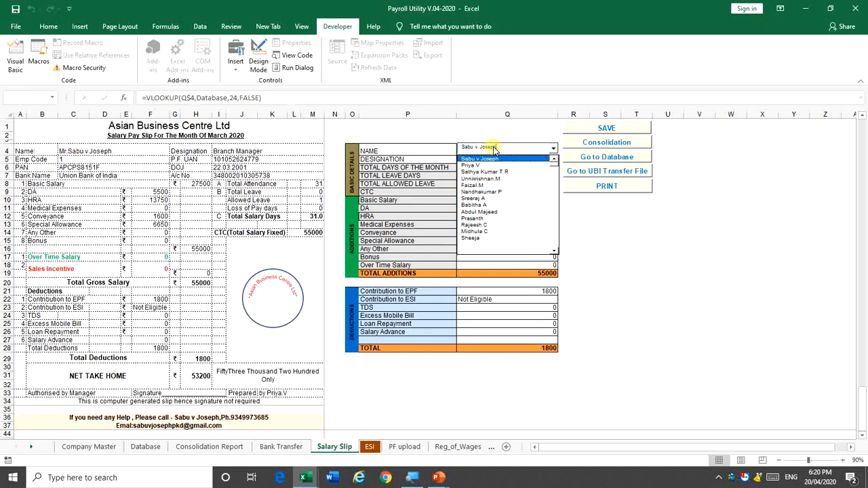
pyautogui.press('Return')
pyautogui.click(500, 217)
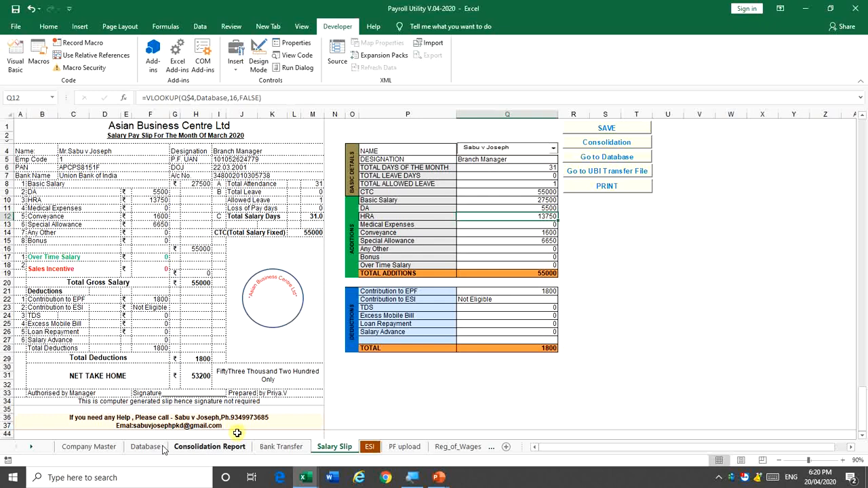
pyautogui.moveTo(546, 449); pyautogui.dragTo(550, 449)
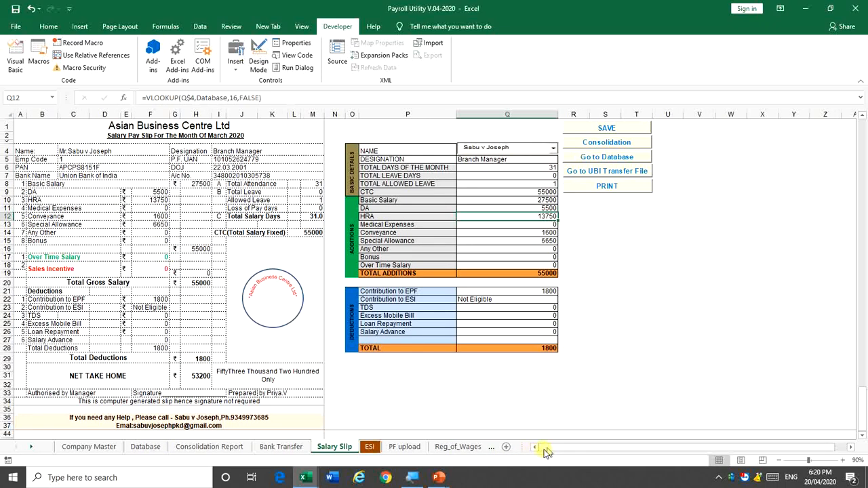
pyautogui.moveTo(546, 449); pyautogui.dragTo(634, 452)
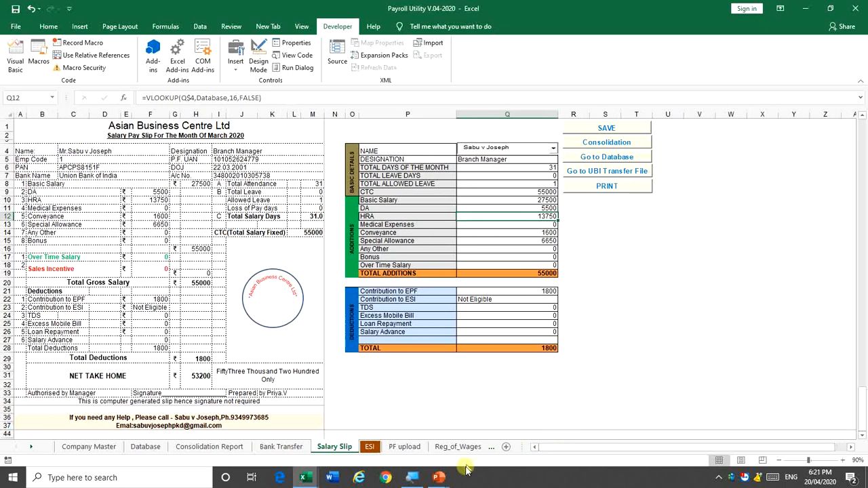